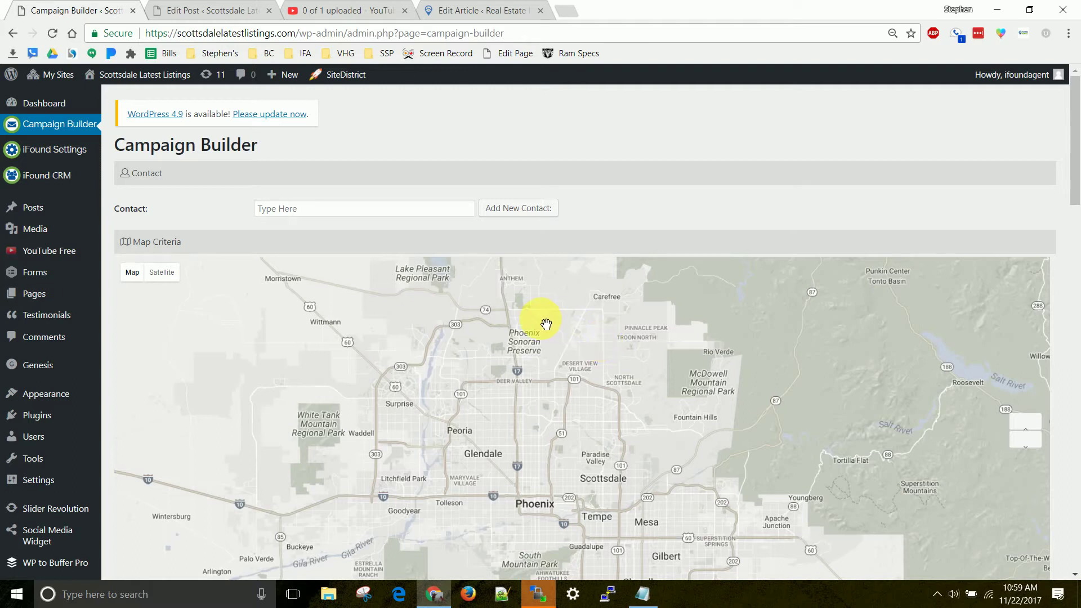
# - Look over the Campaign Builder form, from the contact and map criteria to the schedule, branding and email sections
pyautogui.scroll(-13, 343, 245)
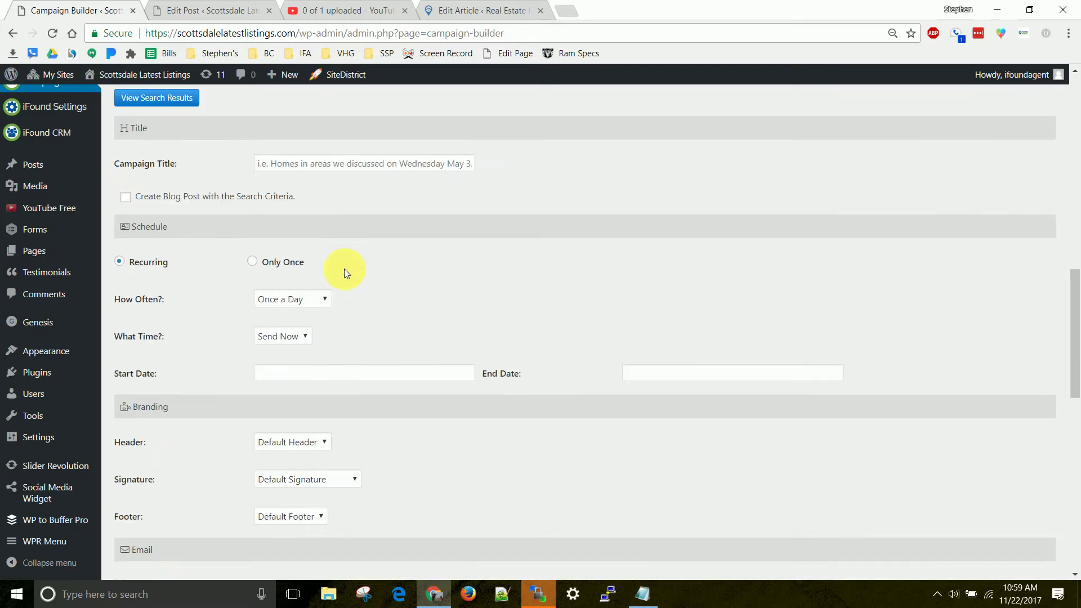
pyautogui.scroll(-4, 344, 268)
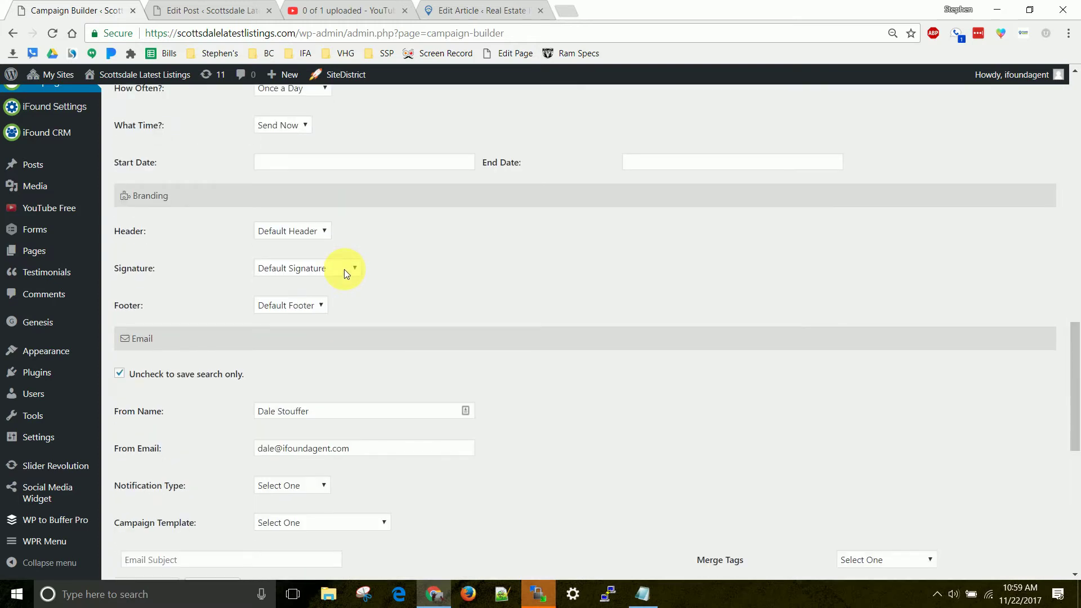
pyautogui.scroll(-5, 344, 269)
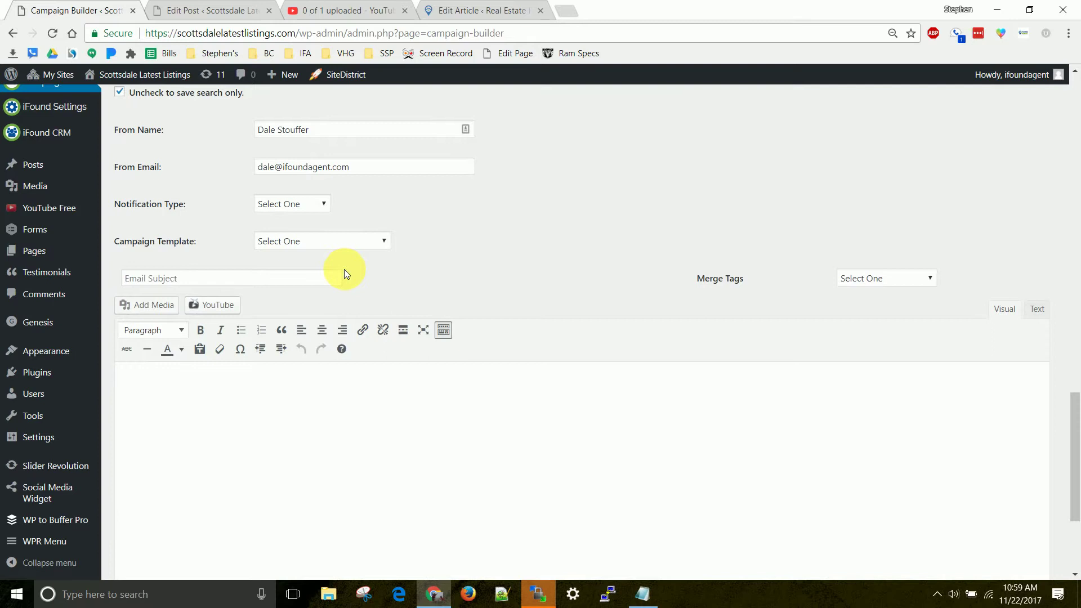
pyautogui.scroll(7, 390, 319)
pyautogui.scroll(12, 389, 319)
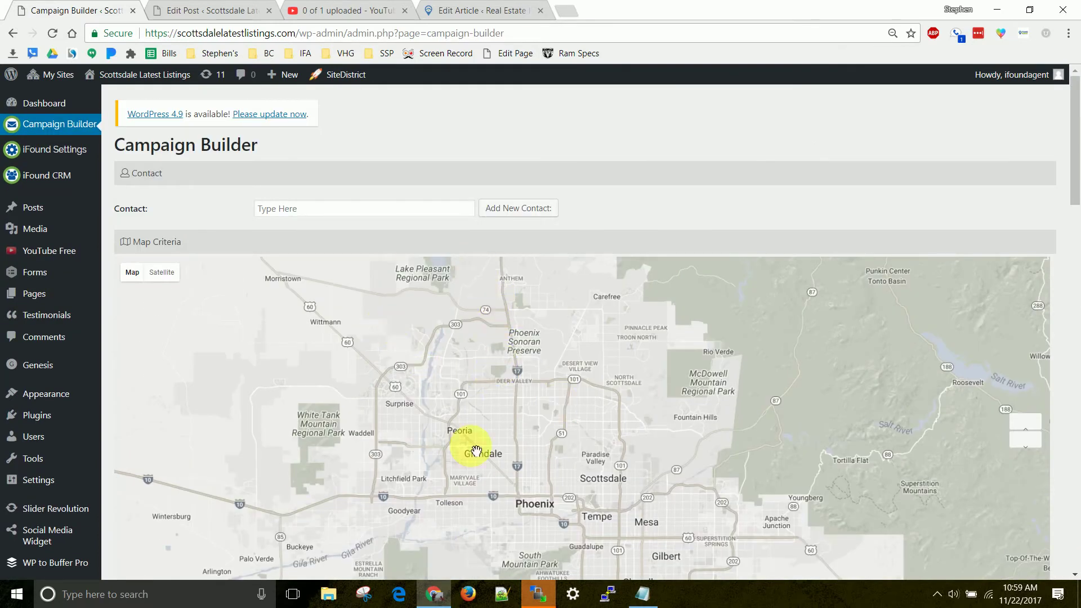
pyautogui.scroll(-5, 407, 295)
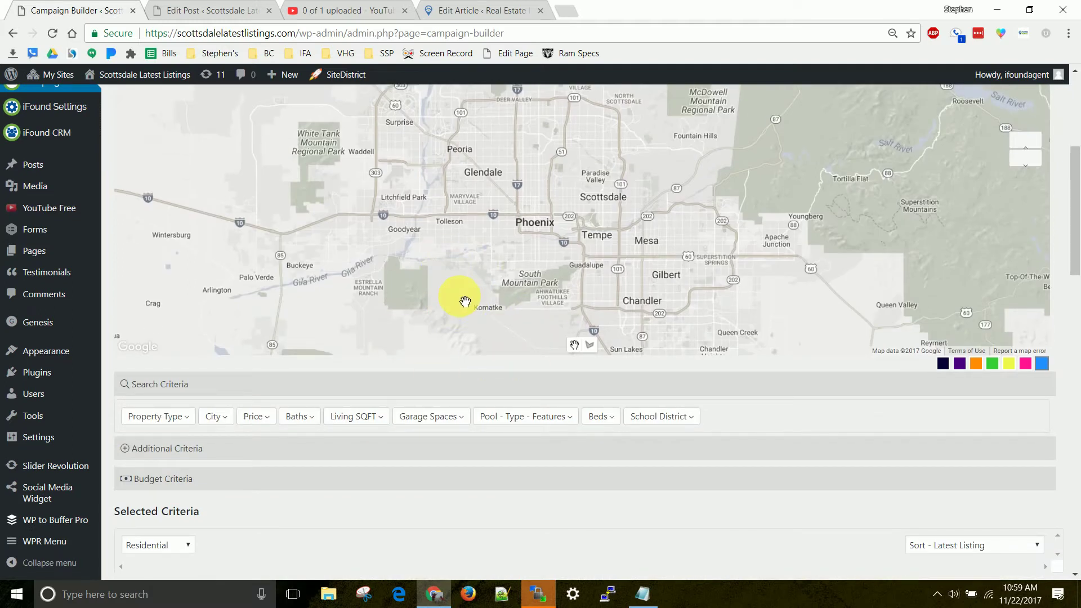
pyautogui.scroll(5, 464, 301)
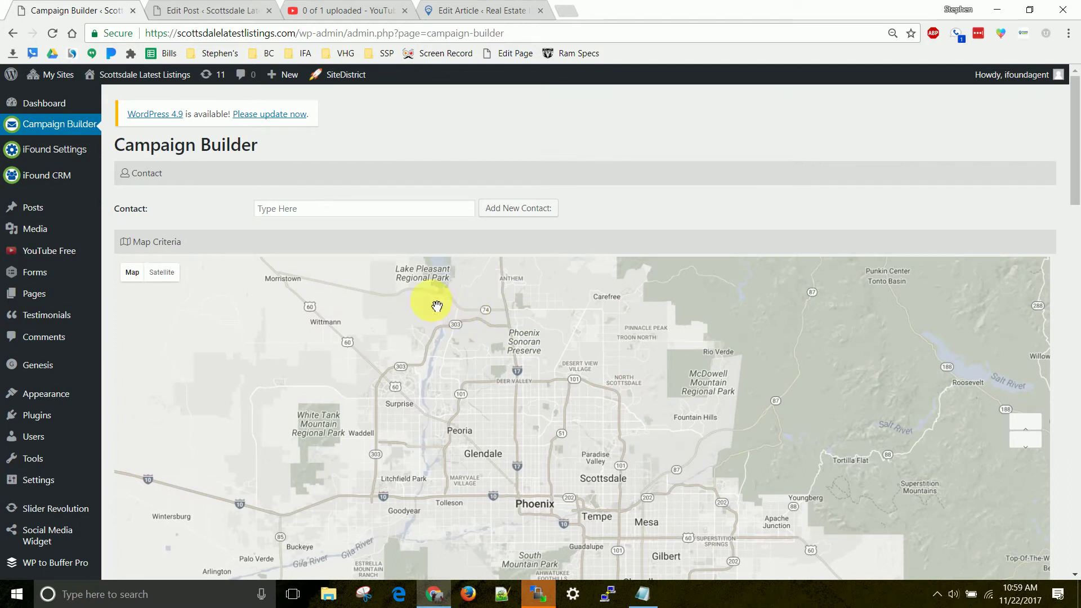
# - Open the list of all posts in a new browser tab
pyautogui.moveTo(38, 207)
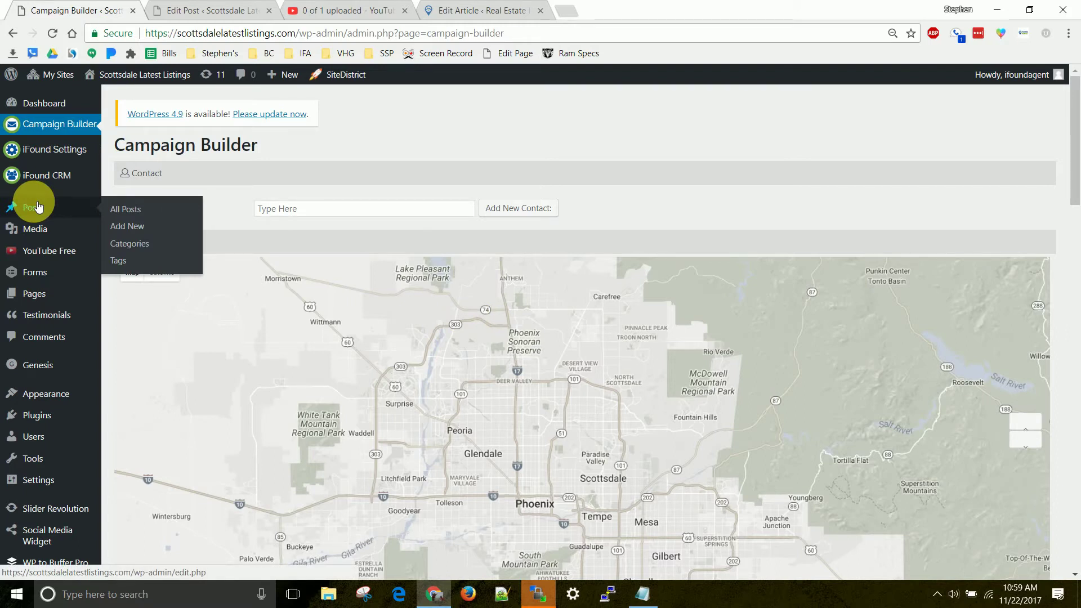
pyautogui.click(338, 209)
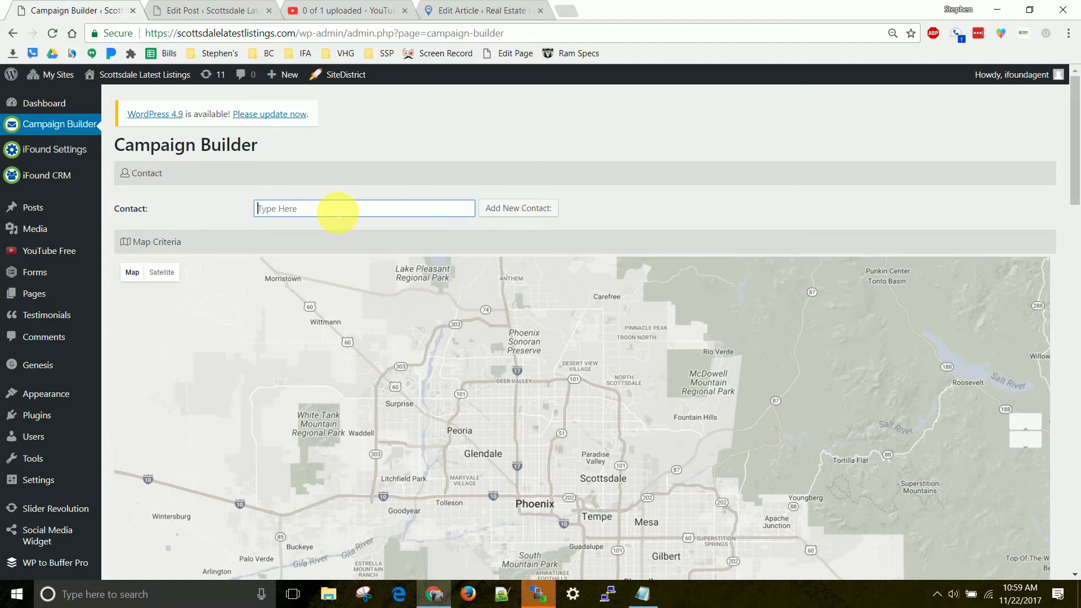
pyautogui.moveTo(34, 208)
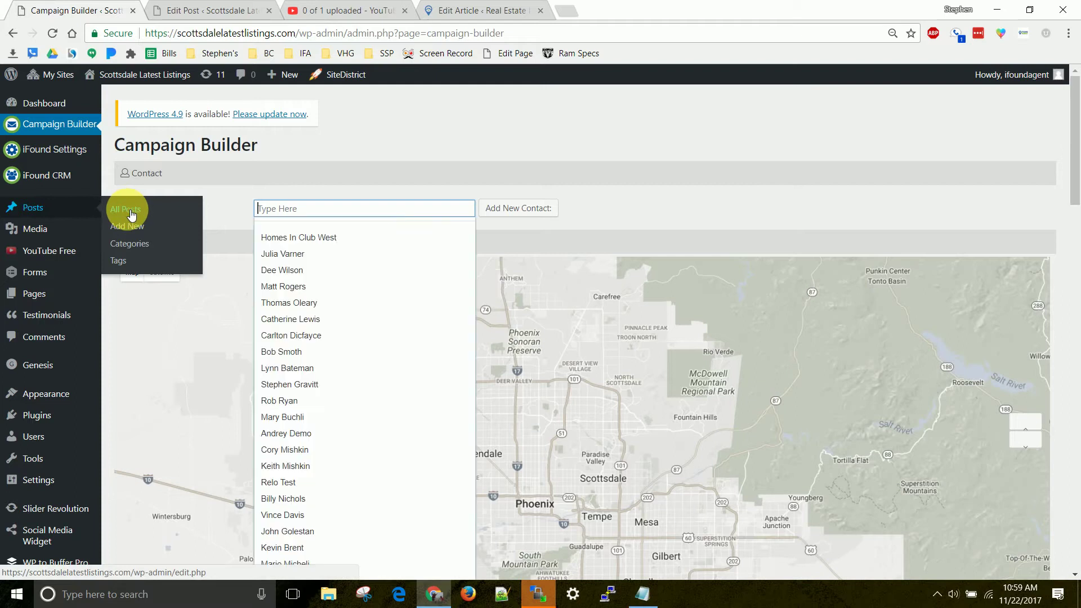
pyautogui.click(131, 213)
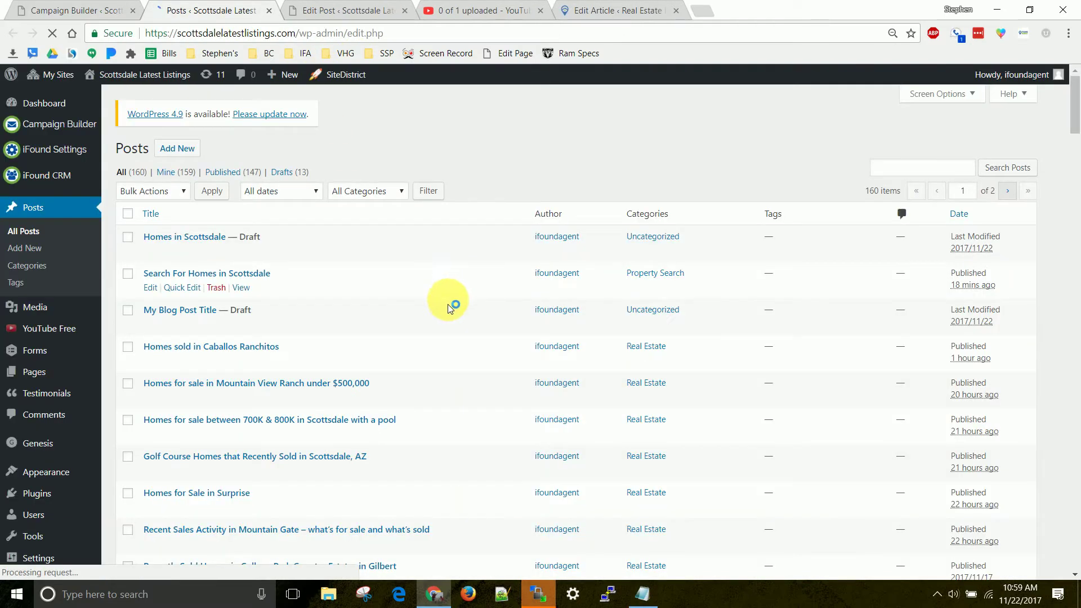
# - View the published post "Search For Homes in Scottsdale" in a new tab and select its full web address
pyautogui.rightClick(252, 272)
pyautogui.click(333, 237)
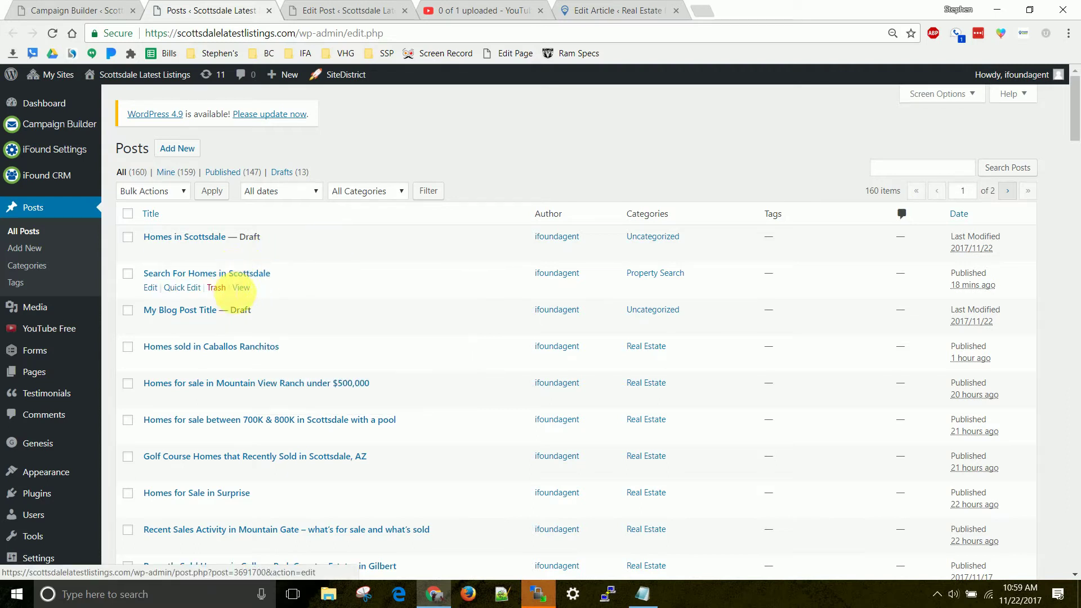
pyautogui.middleClick(244, 292)
pyautogui.click(318, 8)
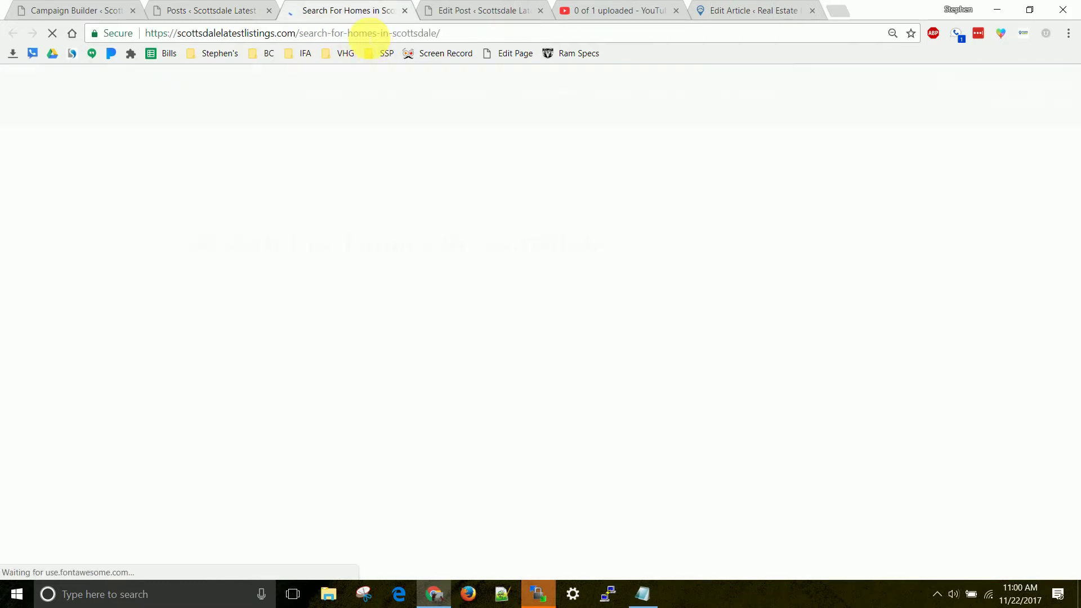
pyautogui.click(367, 35)
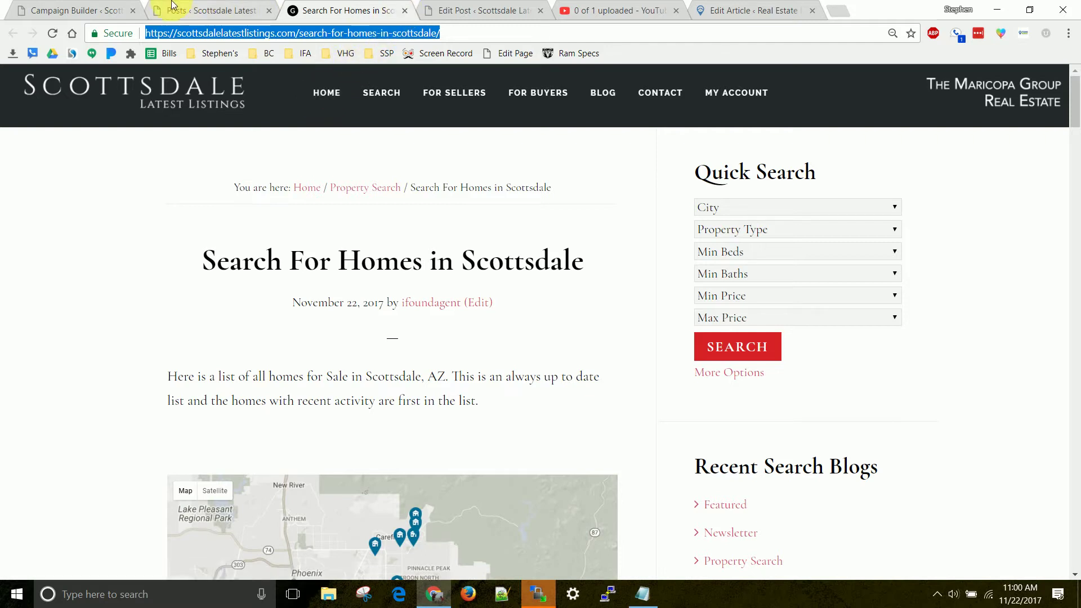
# - Return to the Campaign Builder, search the contacts for "demo" and choose the matching demo contact for the campaign
pyautogui.click(85, 10)
pyautogui.click(340, 210)
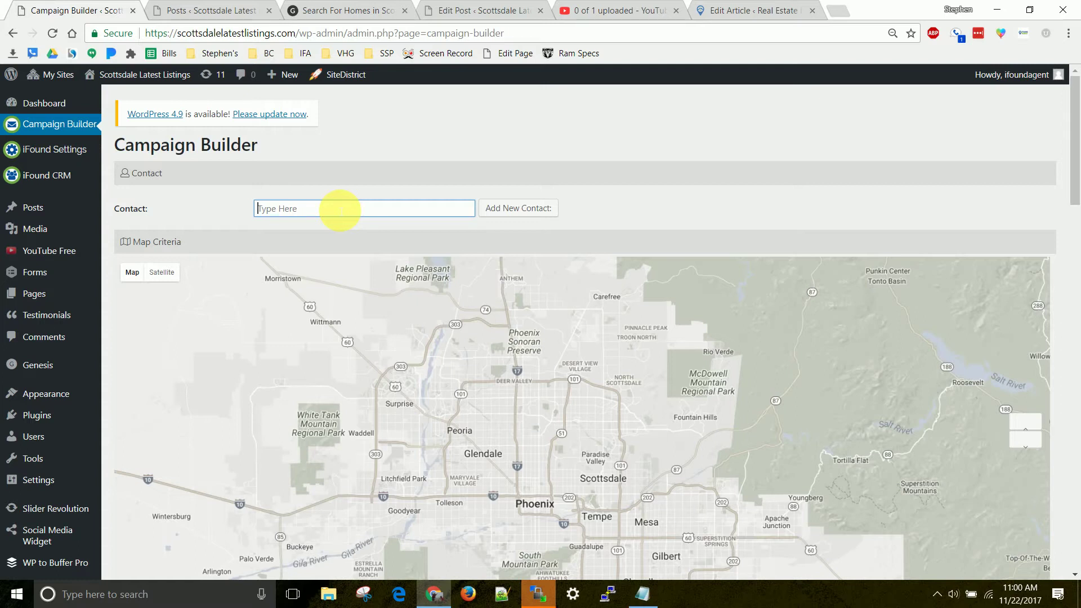
pyautogui.write('demo')
pyautogui.click(338, 224)
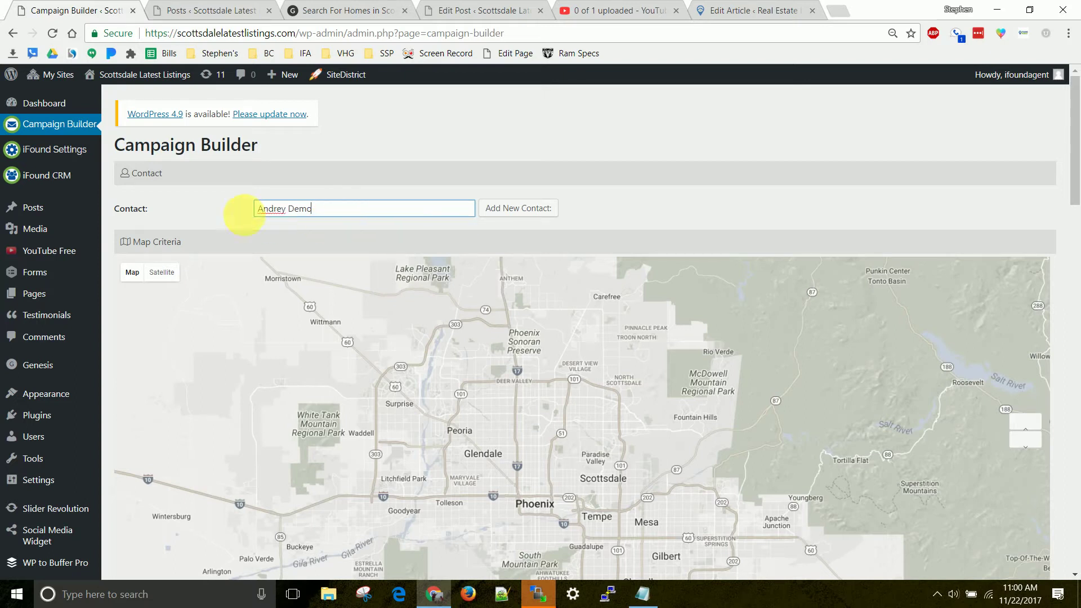
# - Enter "Custom Content Campaign" as the campaign title
pyautogui.scroll(-4, 198, 212)
pyautogui.scroll(-5, 271, 246)
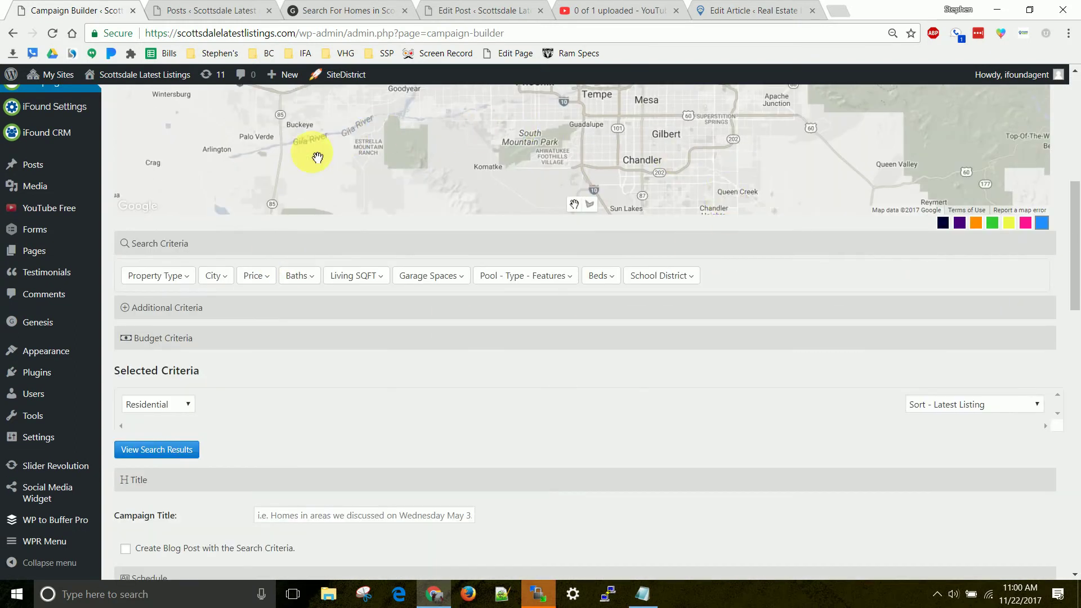
pyautogui.scroll(-5, 411, 296)
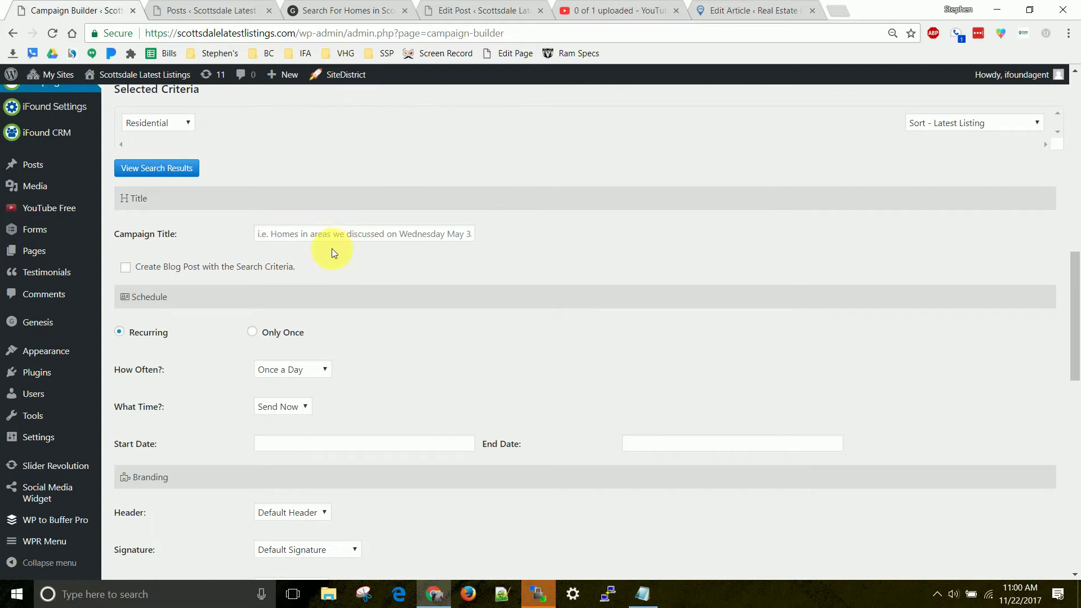
pyautogui.click(334, 238)
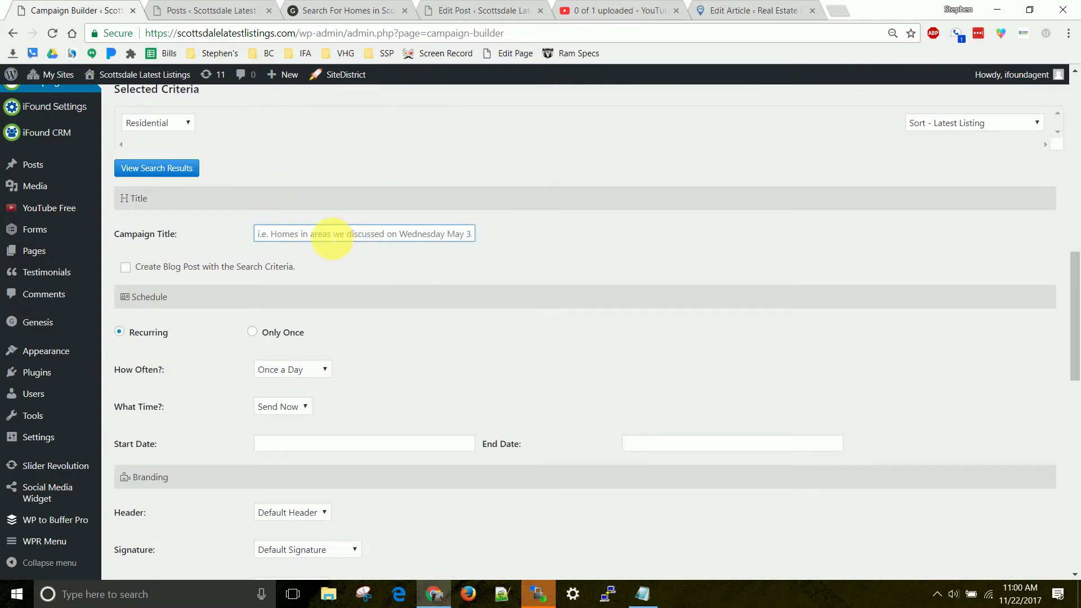
pyautogui.write('C')
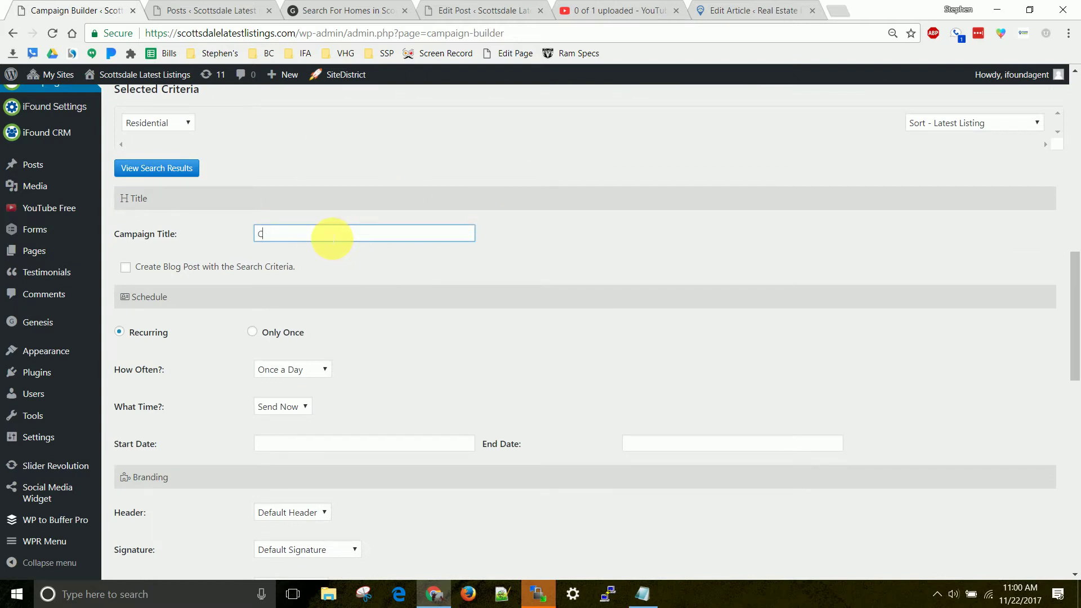
pyautogui.write('ustom Content Campaign')
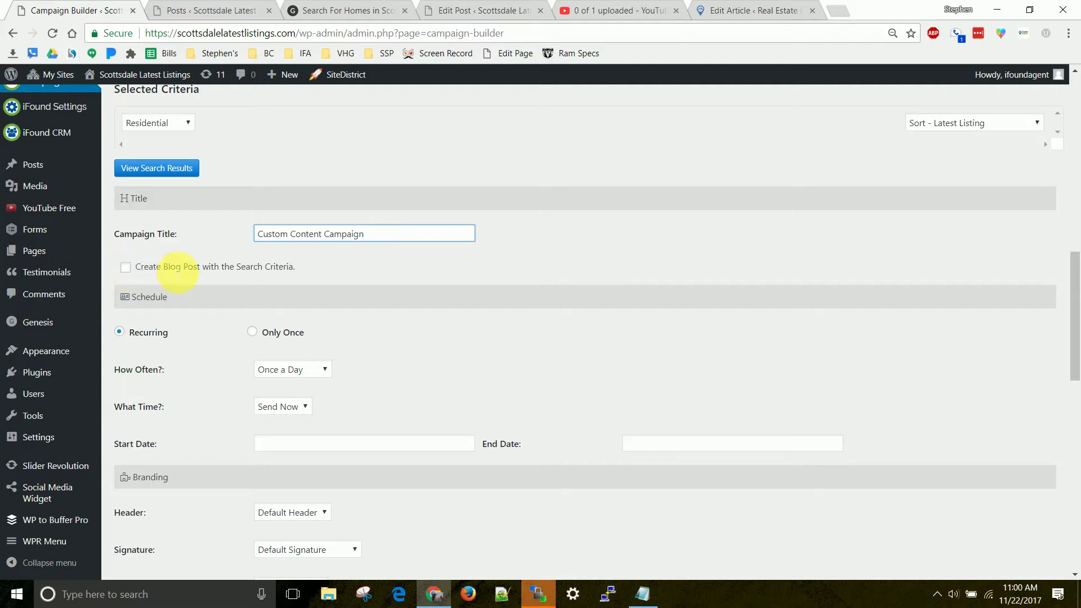
pyautogui.moveTo(106, 272)
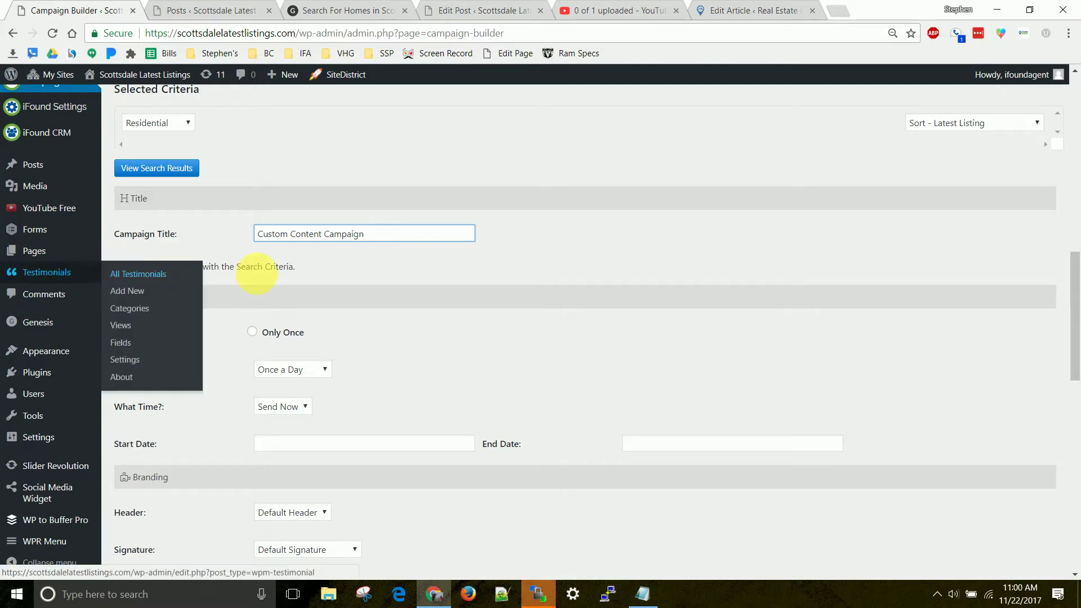
pyautogui.moveTo(137, 267); pyautogui.dragTo(285, 267)
pyautogui.click(303, 267)
# - Make the campaign schedule Recurring with a frequency of Once a Month
pyautogui.scroll(-1, 403, 251)
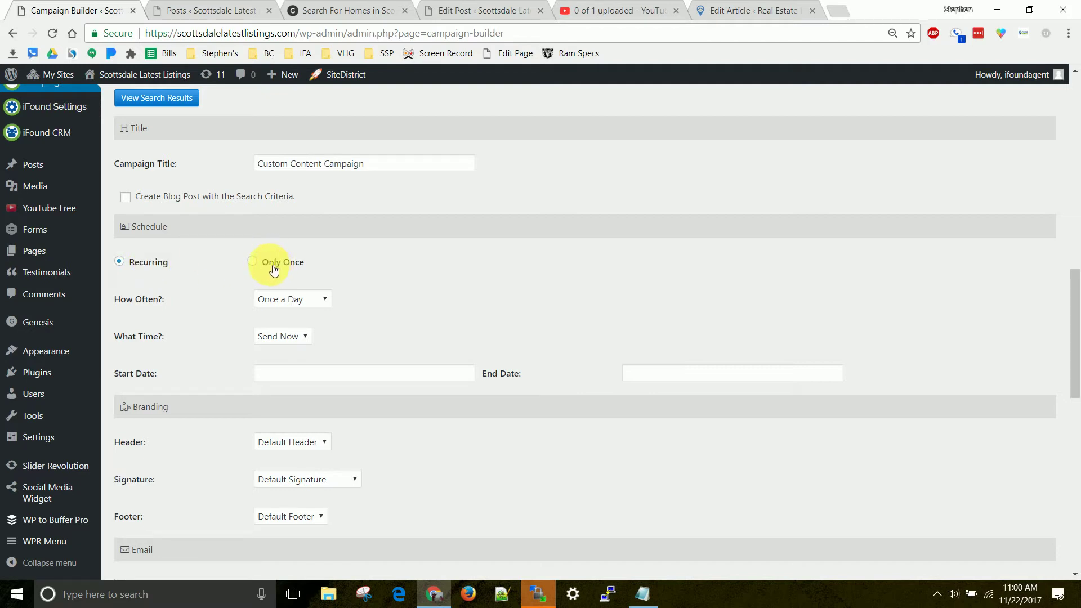
pyautogui.click(253, 264)
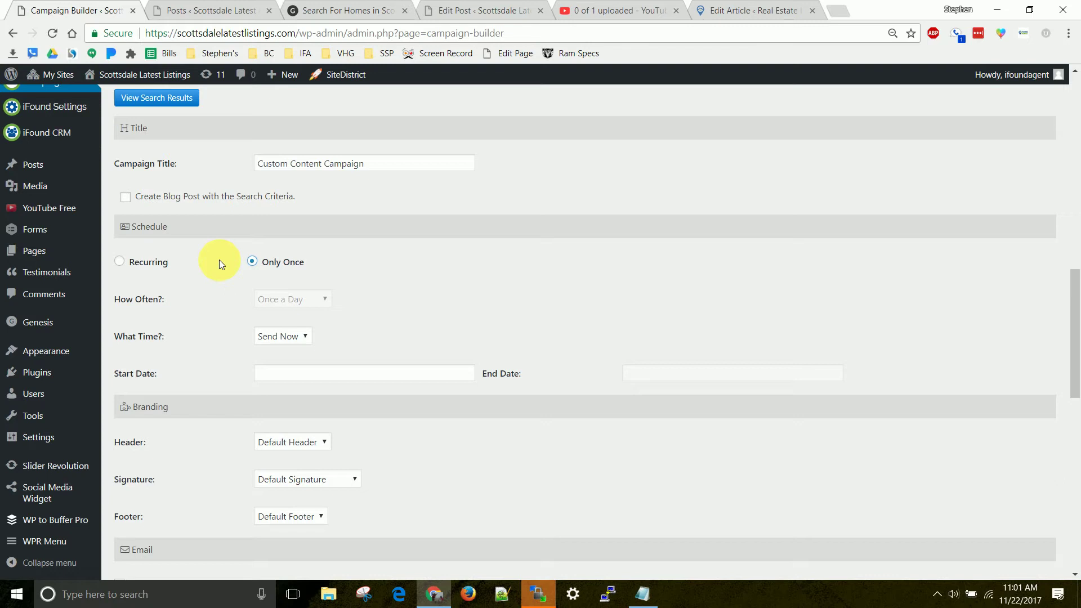
pyautogui.click(125, 266)
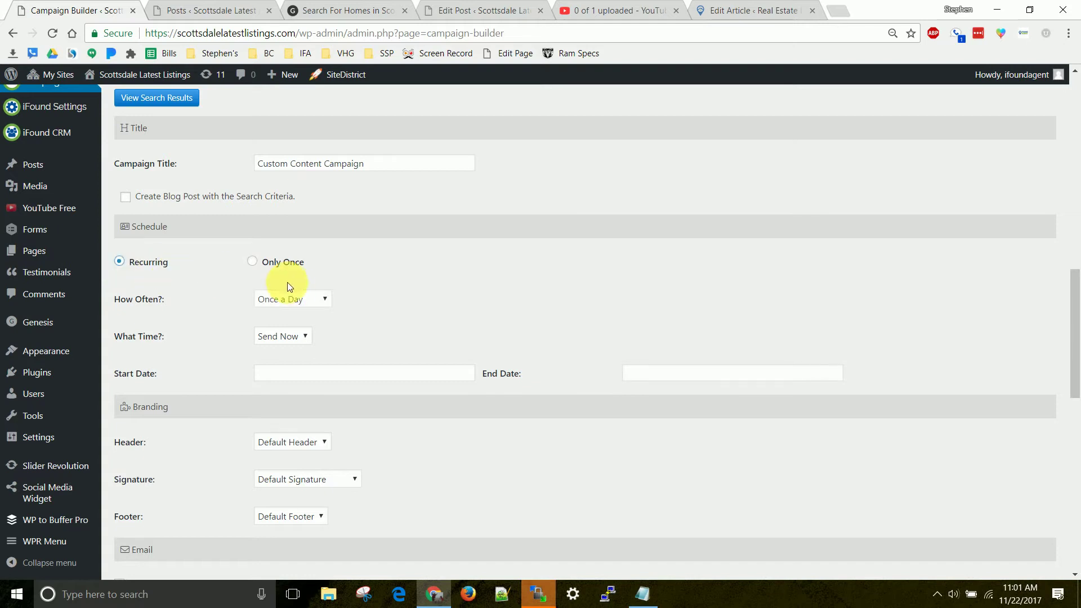
pyautogui.click(262, 297)
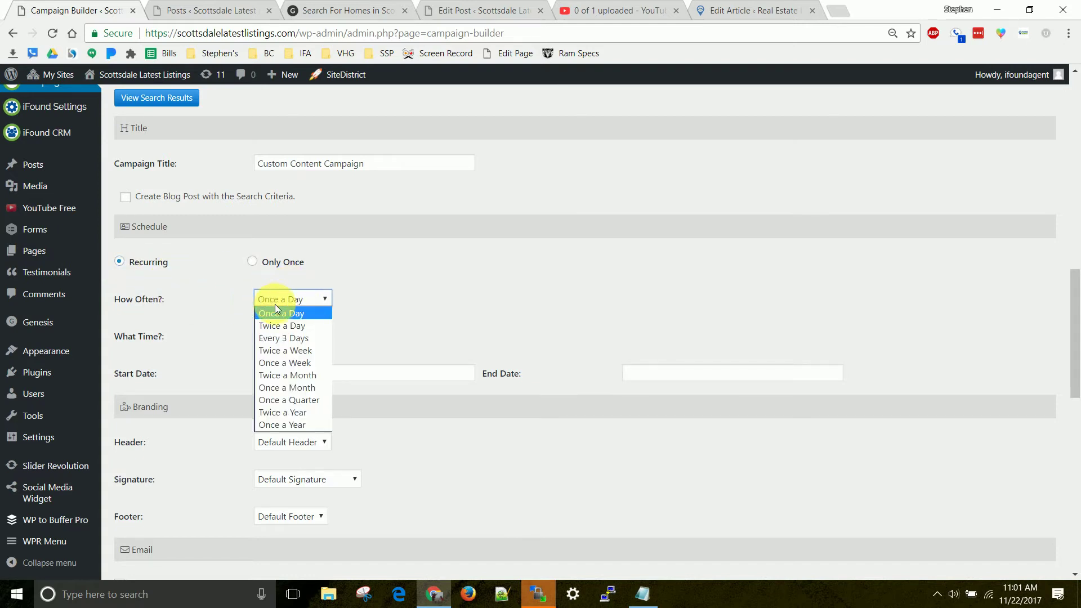
pyautogui.click(293, 376)
pyautogui.click(297, 300)
pyautogui.click(296, 387)
# - Choose Send Now as the campaign's send time and set its start date to 2017-11-22
pyautogui.click(280, 338)
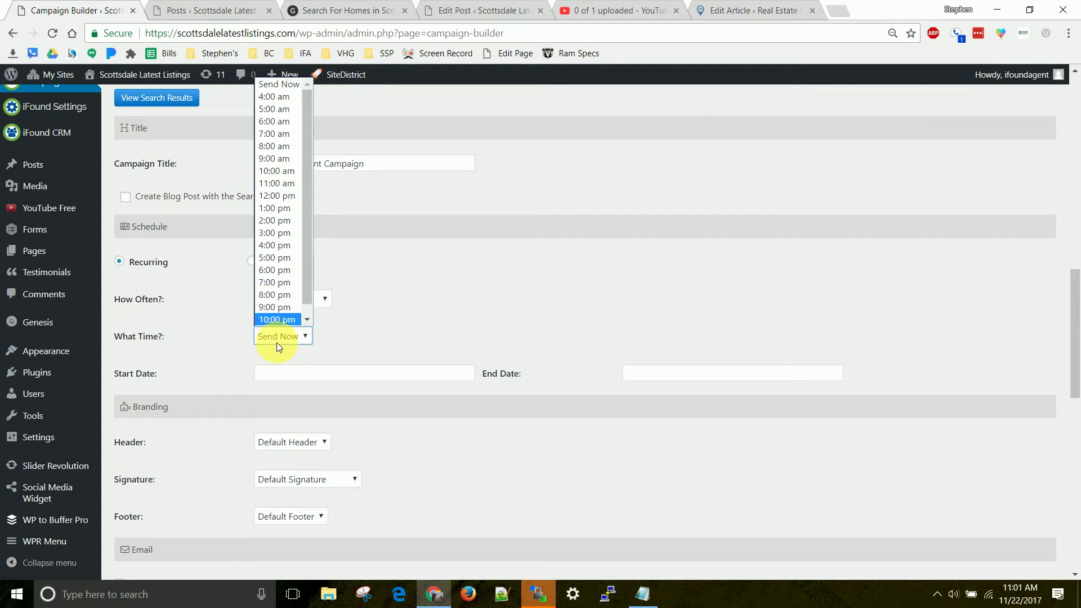
pyautogui.scroll(-1, 274, 247)
pyautogui.click(294, 334)
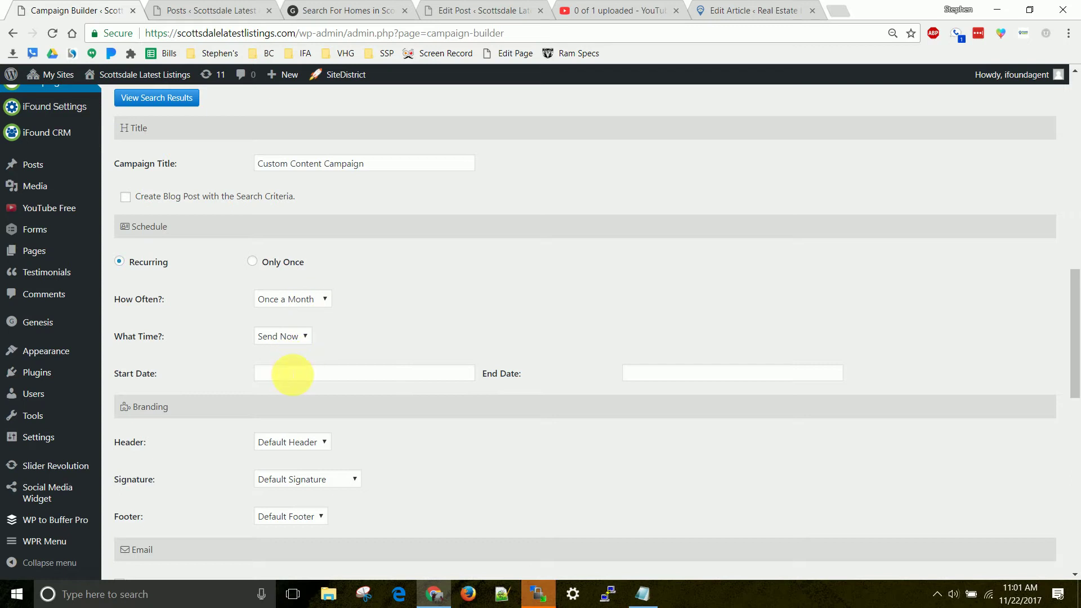
pyautogui.click(298, 374)
pyautogui.click(330, 488)
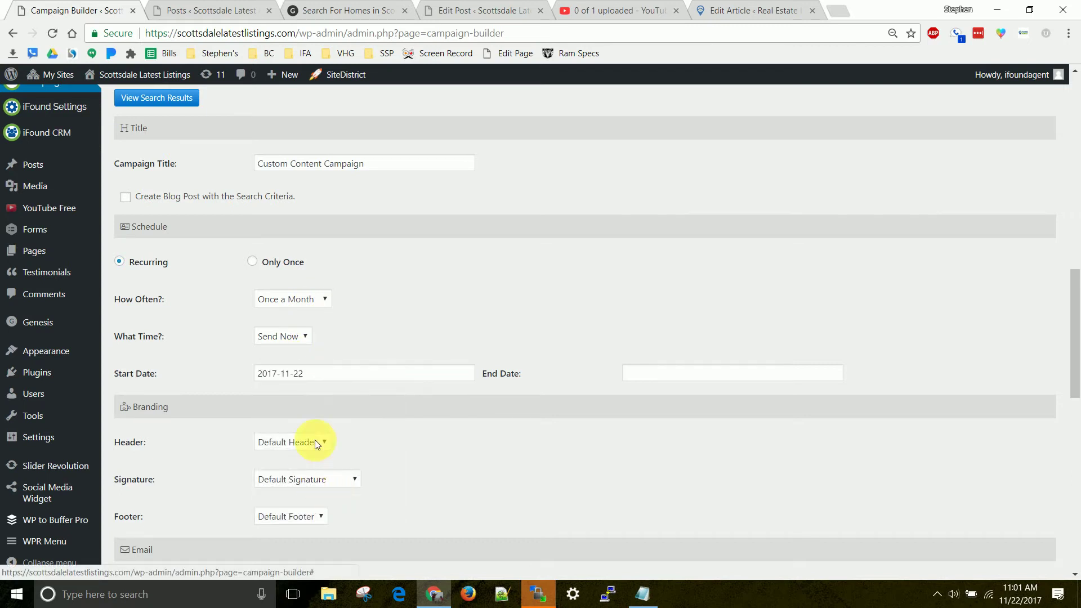
pyautogui.click(723, 374)
pyautogui.click(676, 332)
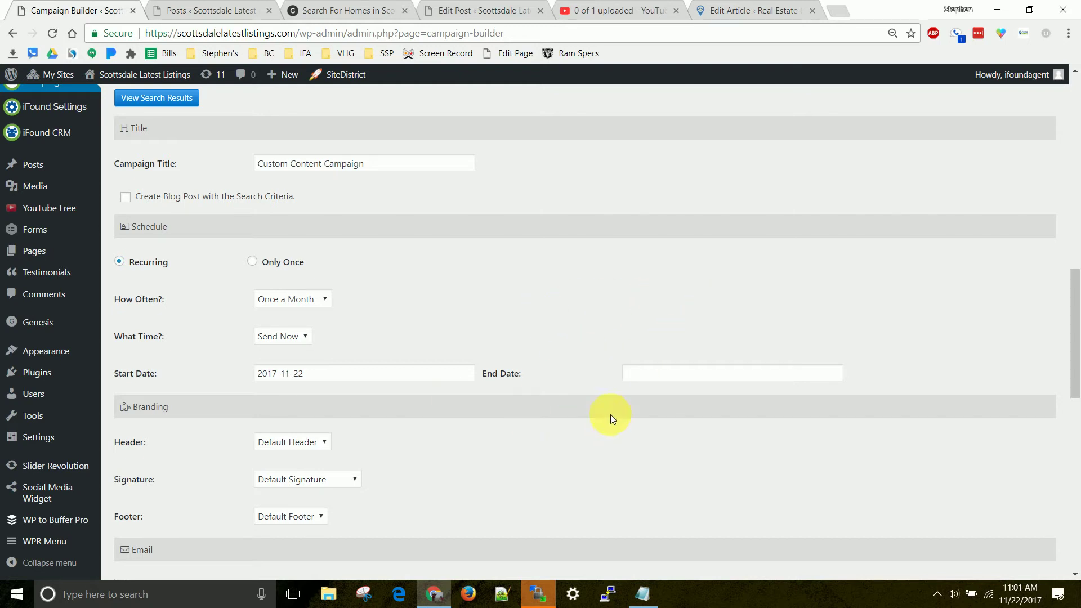
# - Review the campaign's branding and email settings, and go back over its schedule, title, search criteria and contact
pyautogui.scroll(-3, 523, 308)
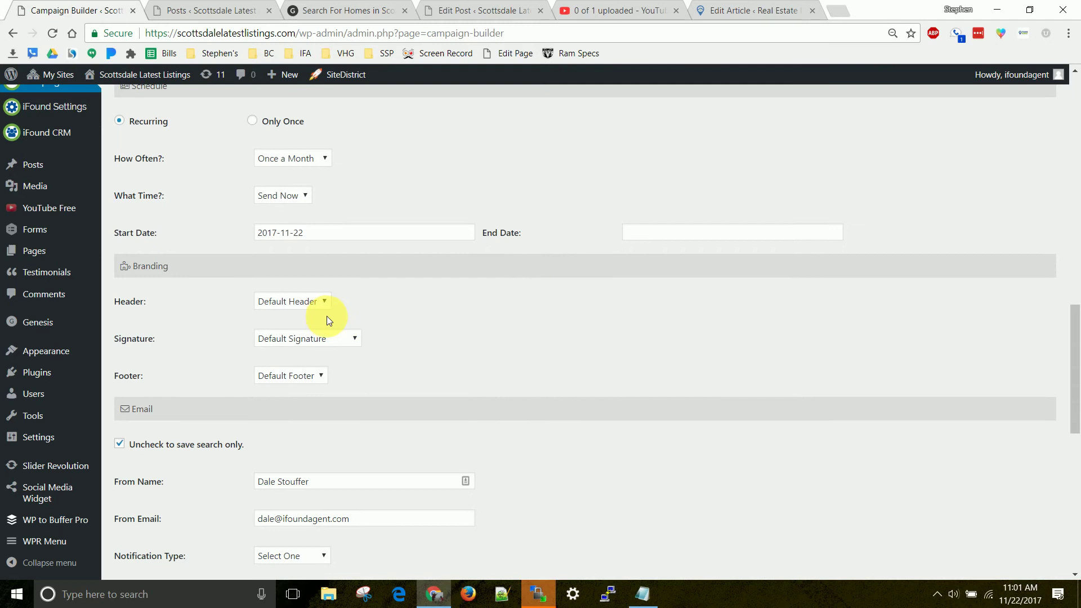
pyautogui.scroll(-2, 326, 312)
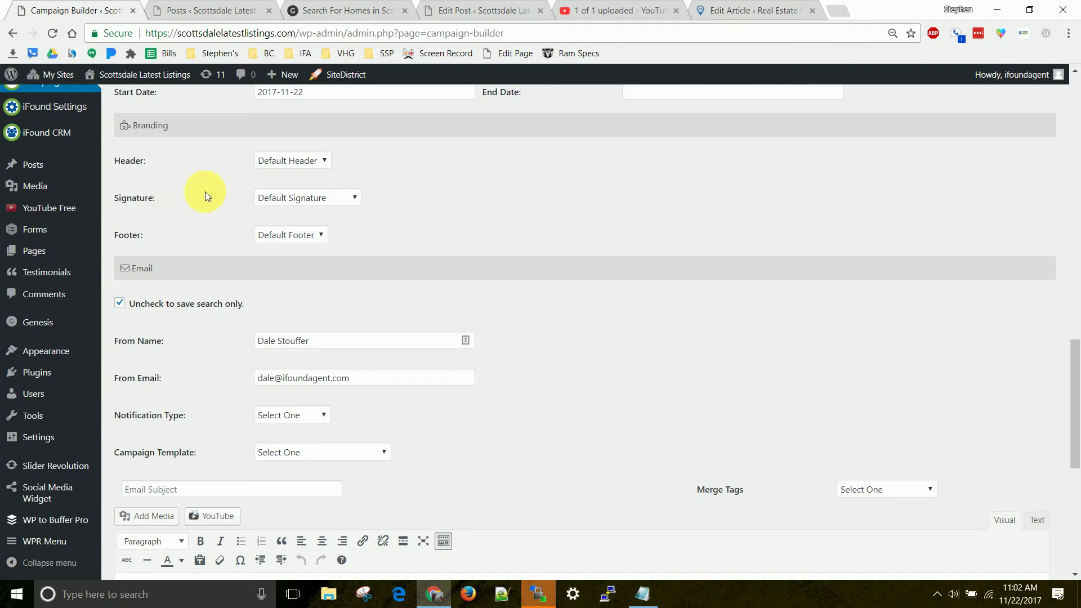
pyautogui.scroll(9, 437, 230)
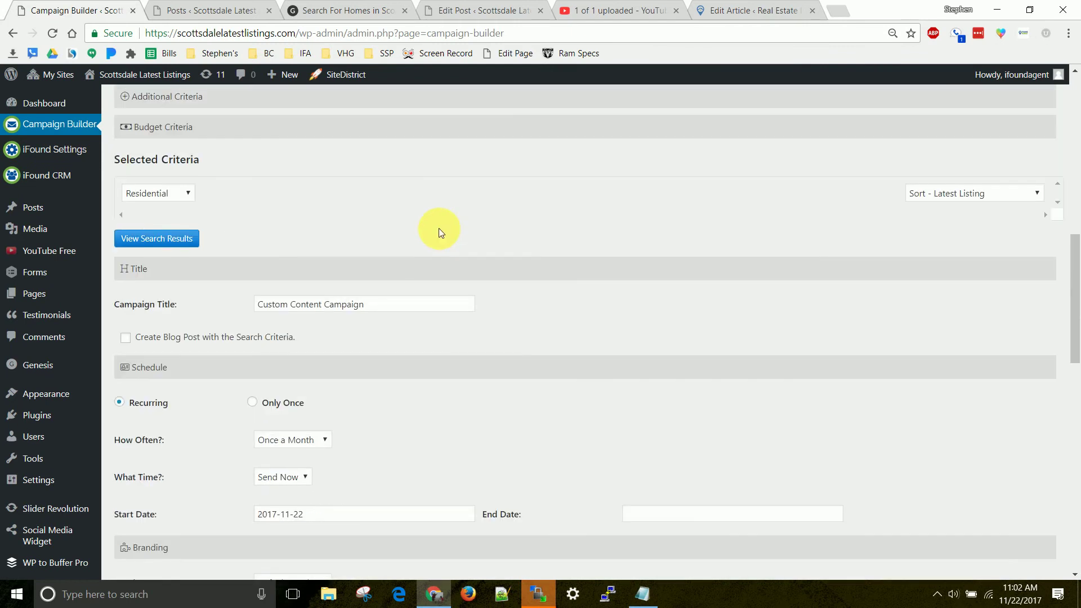
pyautogui.scroll(2, 438, 228)
pyautogui.scroll(4, 438, 228)
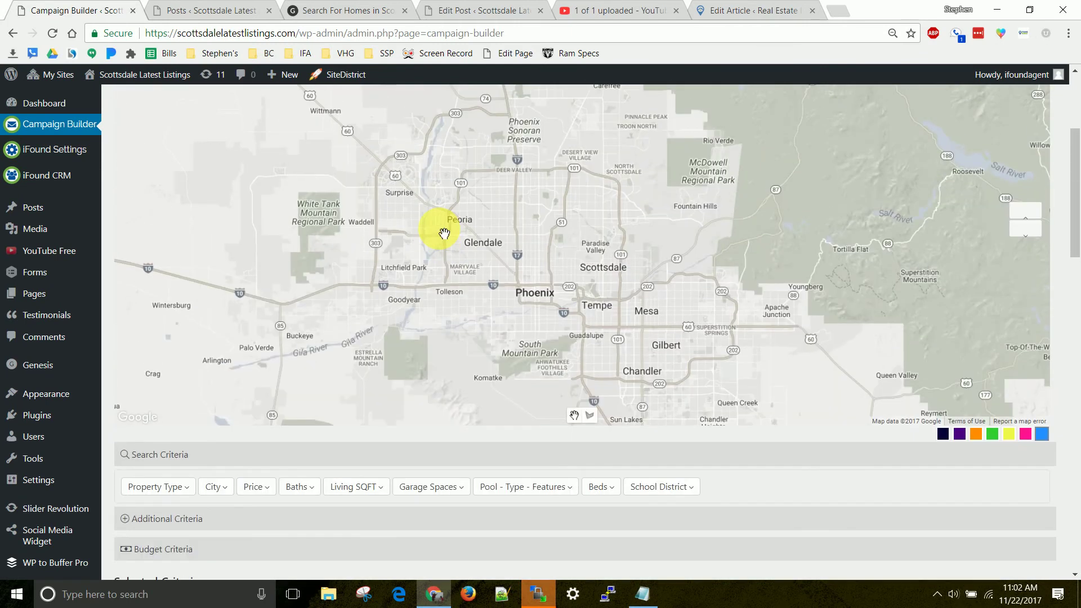
pyautogui.scroll(2, 444, 233)
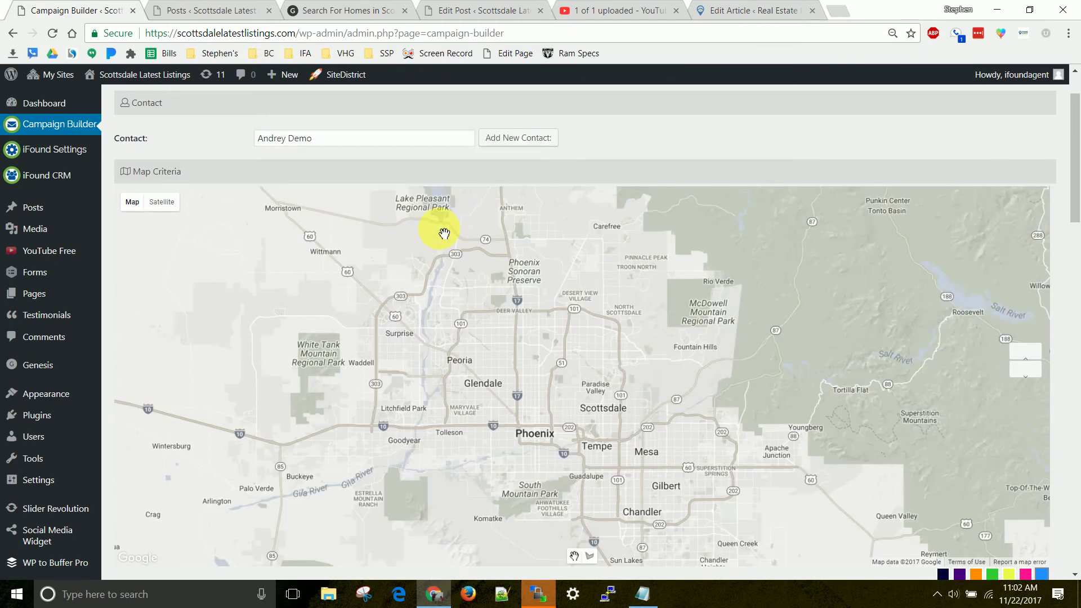
pyautogui.scroll(-1, 436, 228)
pyautogui.scroll(1, 338, 169)
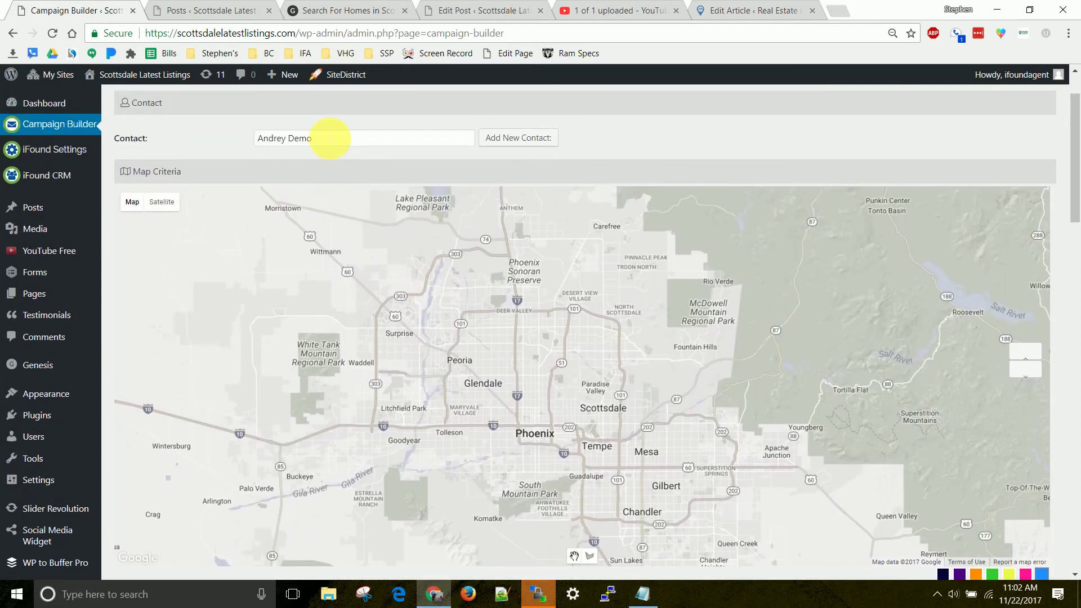
# - Examine the campaign's title, schedule and branding settings, and check the sender's name and e-mail fields
pyautogui.scroll(-12, 329, 138)
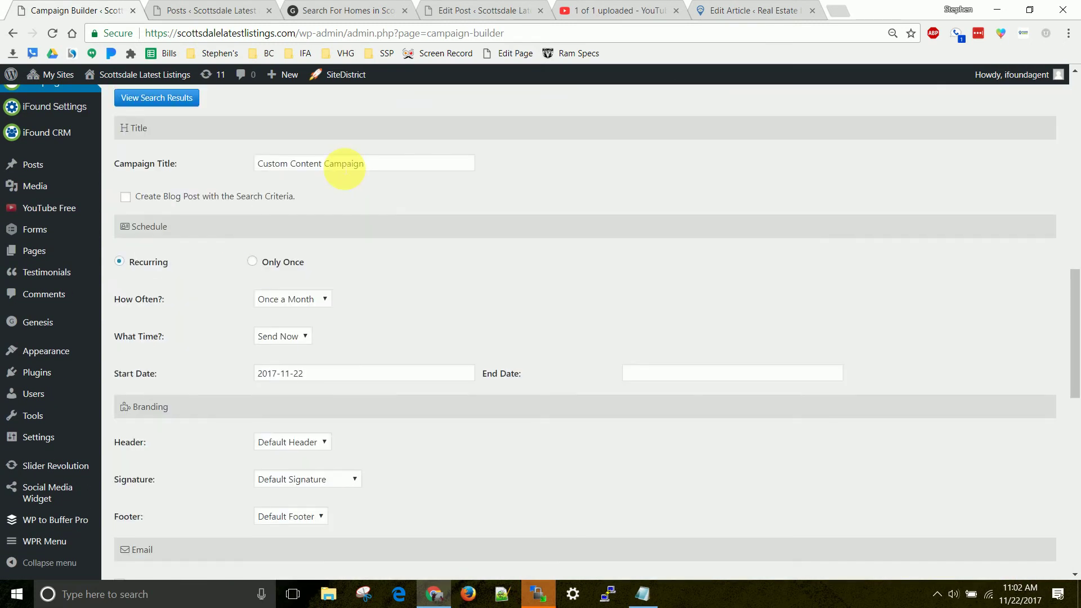
pyautogui.scroll(-2, 346, 171)
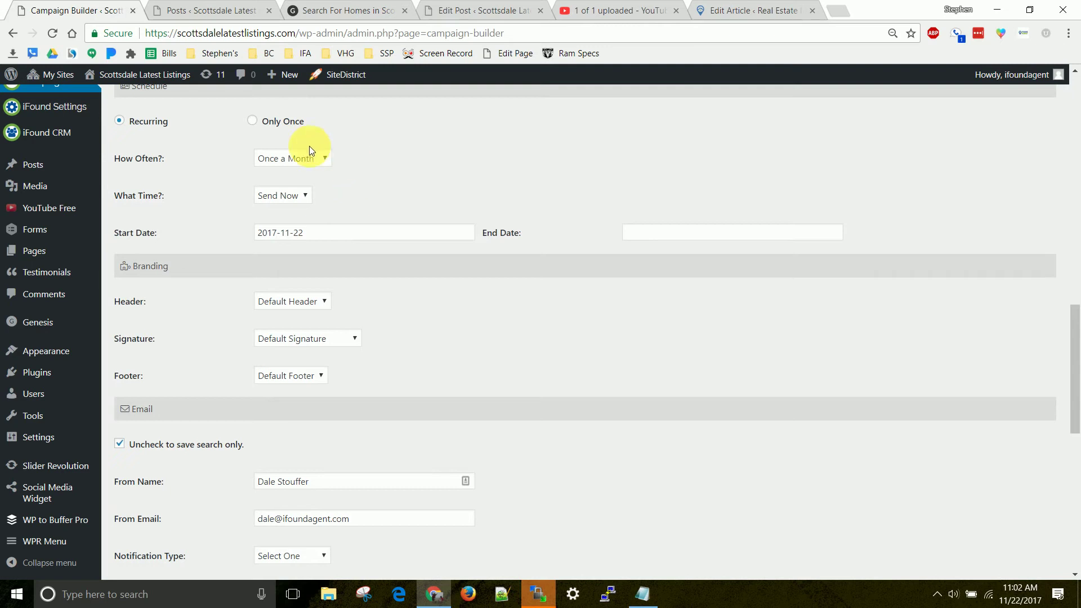
pyautogui.scroll(-1, 289, 229)
pyautogui.scroll(2, 255, 156)
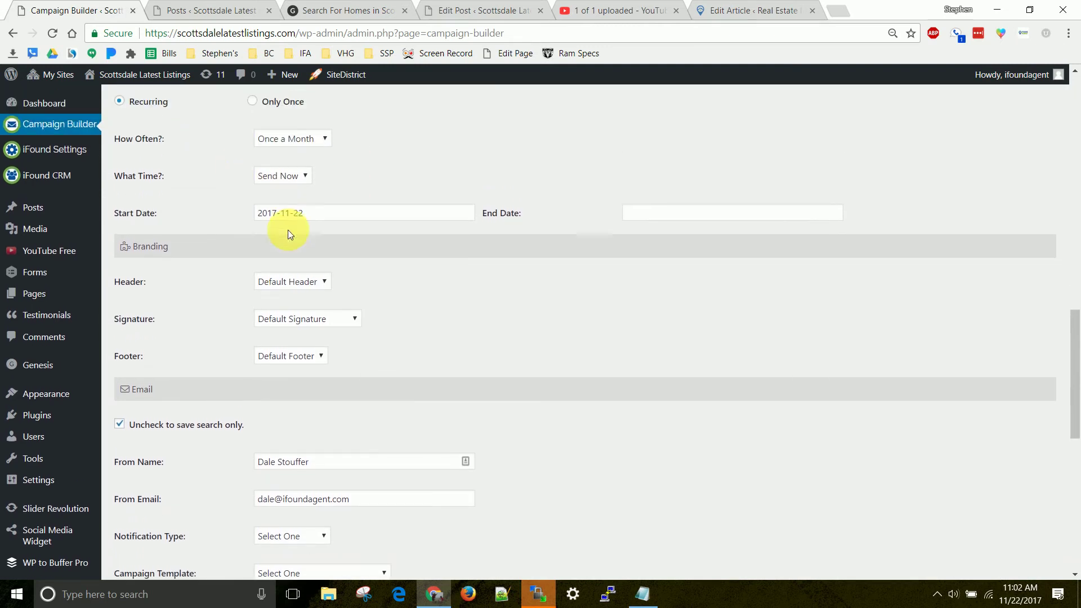
pyautogui.scroll(-2, 259, 340)
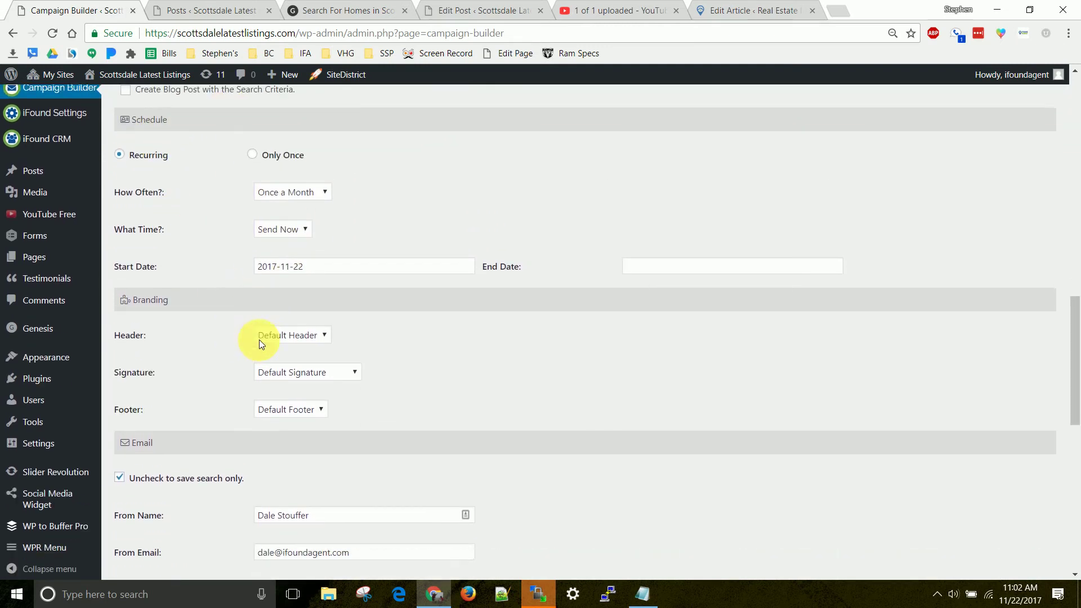
pyautogui.scroll(-3, 258, 264)
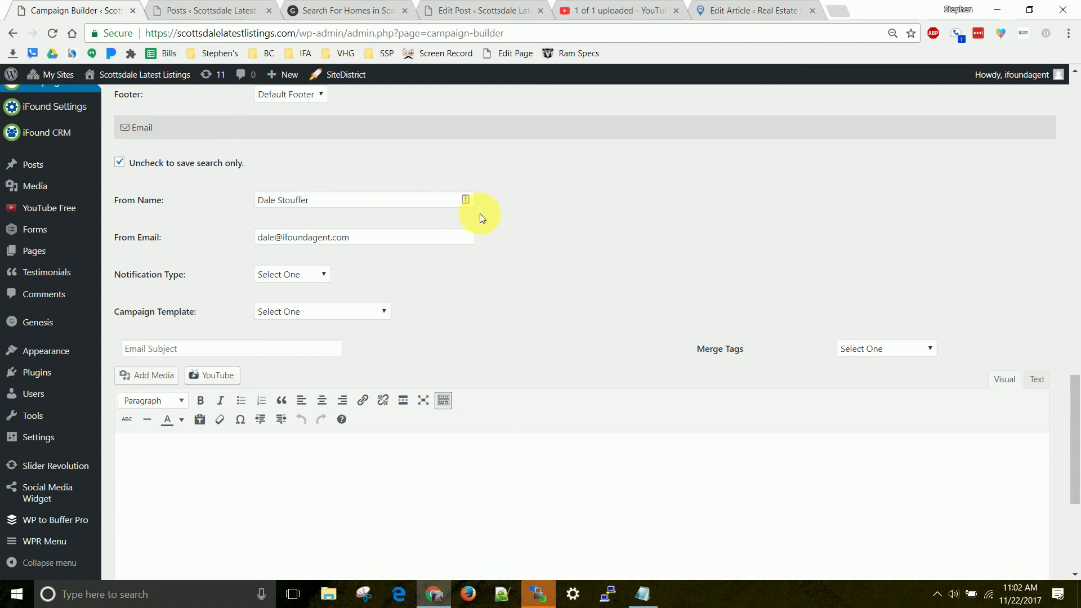
pyautogui.moveTo(368, 203); pyautogui.dragTo(270, 208)
pyautogui.click(382, 252)
pyautogui.moveTo(411, 242); pyautogui.dragTo(206, 239)
pyautogui.click(224, 274)
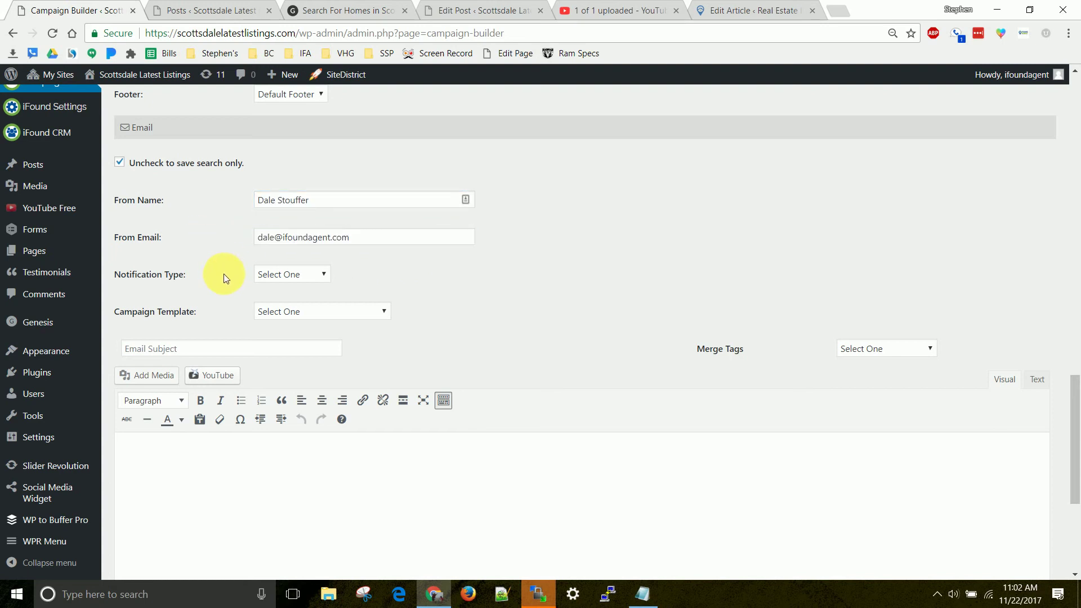
# - Set the notification type to Marketing and load the Happy Holidays campaign template
pyautogui.click(309, 274)
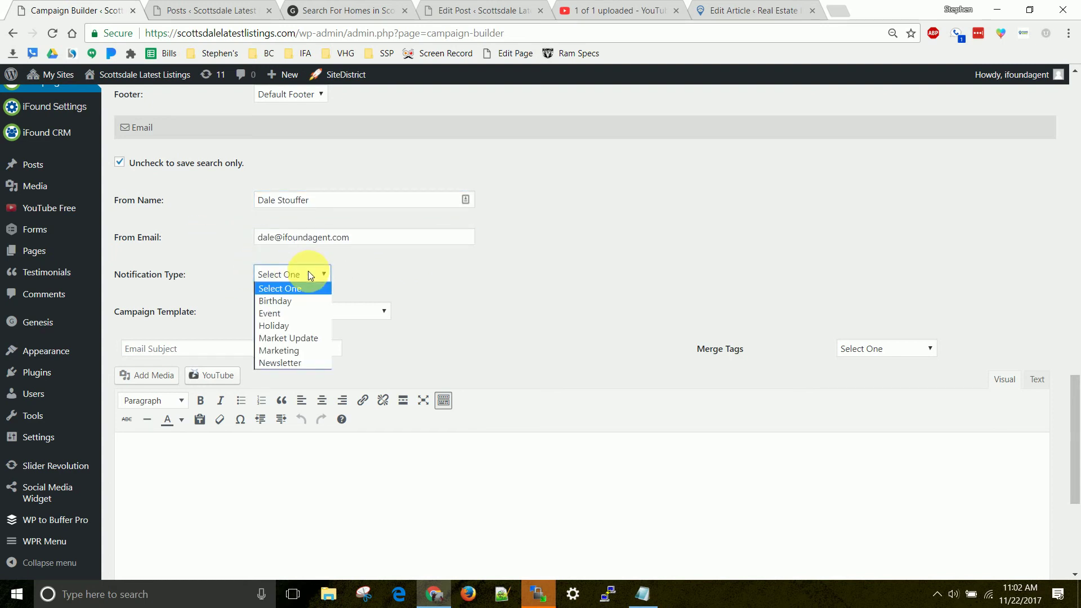
pyautogui.click(281, 352)
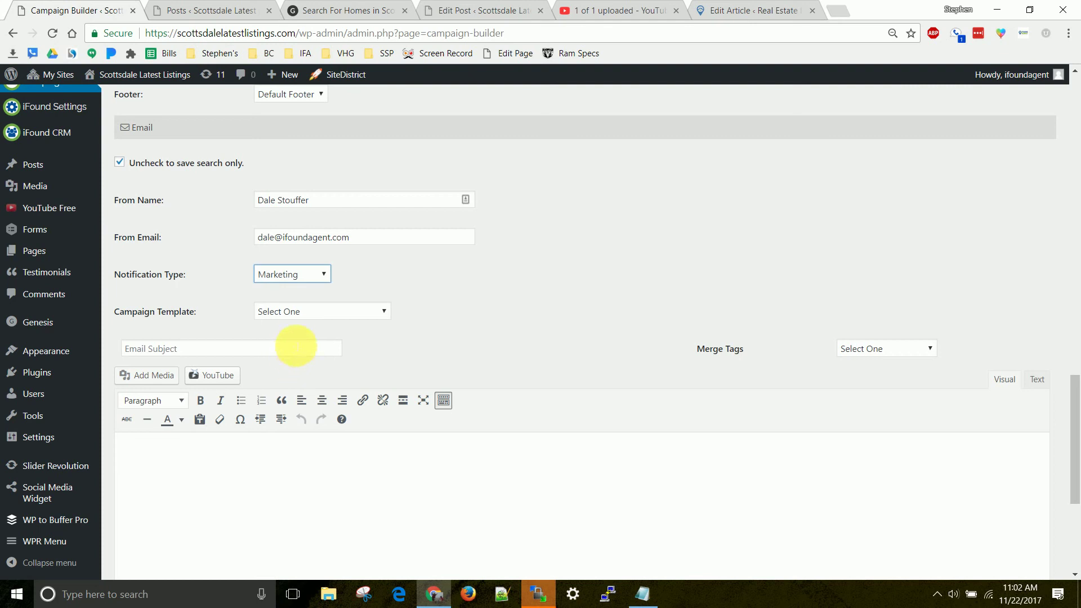
pyautogui.click(313, 314)
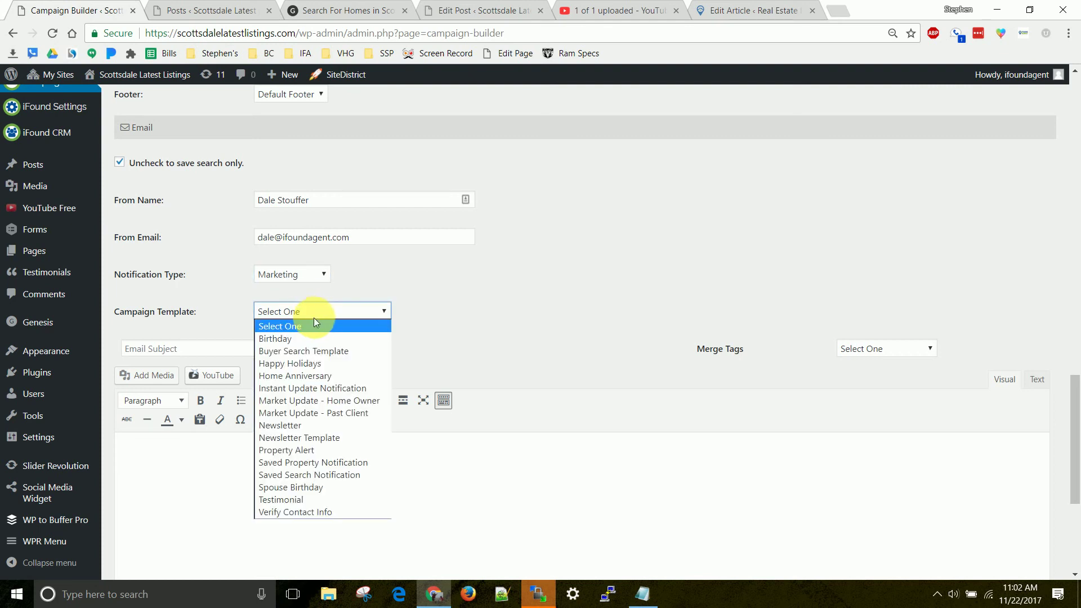
pyautogui.click(314, 365)
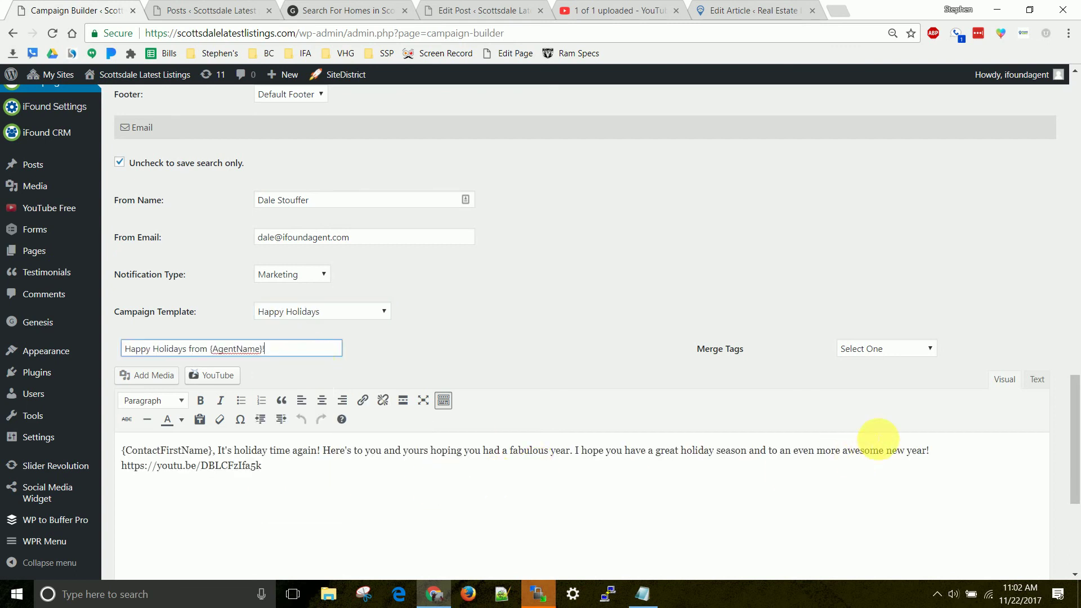
# - Replace the template's email subject with "Custom Content" and its body text with "Hello this is a test"
pyautogui.moveTo(304, 349); pyautogui.dragTo(120, 353)
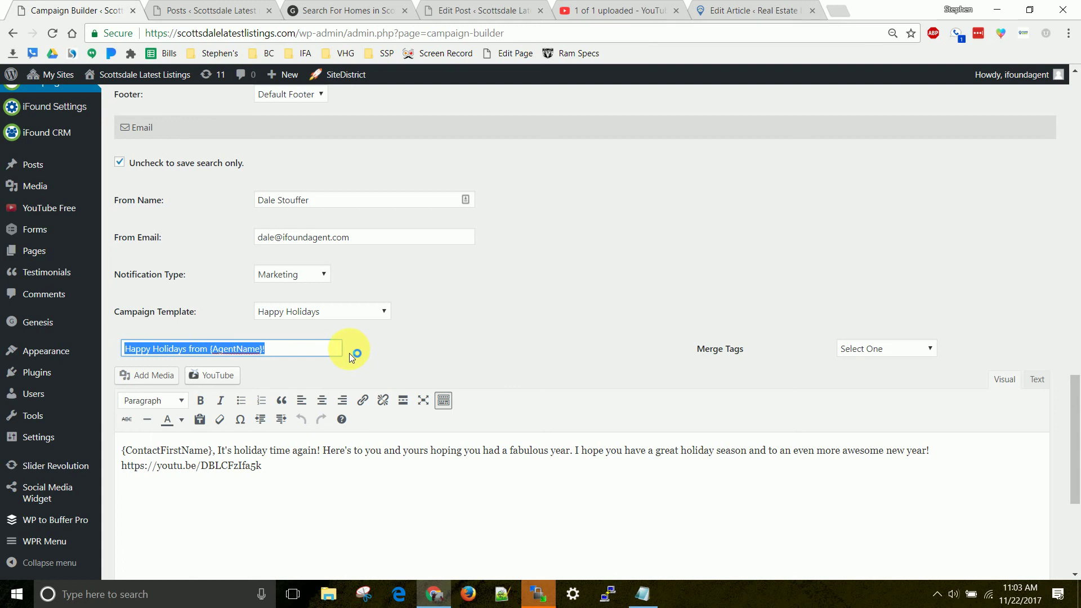
pyautogui.write('Cu')
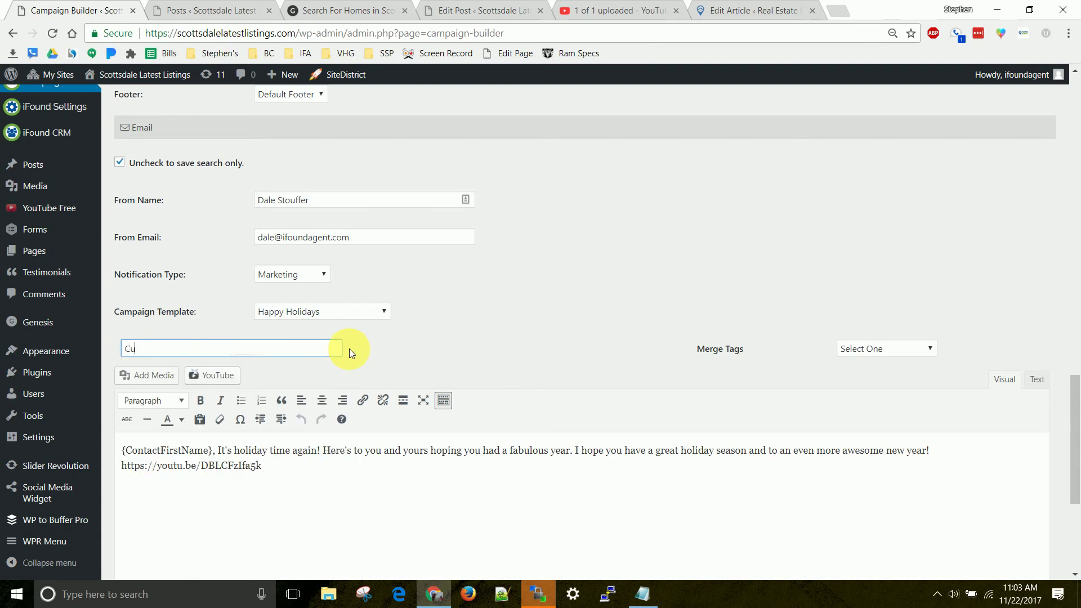
pyautogui.write('stom Content')
pyautogui.click(115, 433)
pyautogui.hotkey('ctrl', 'a')
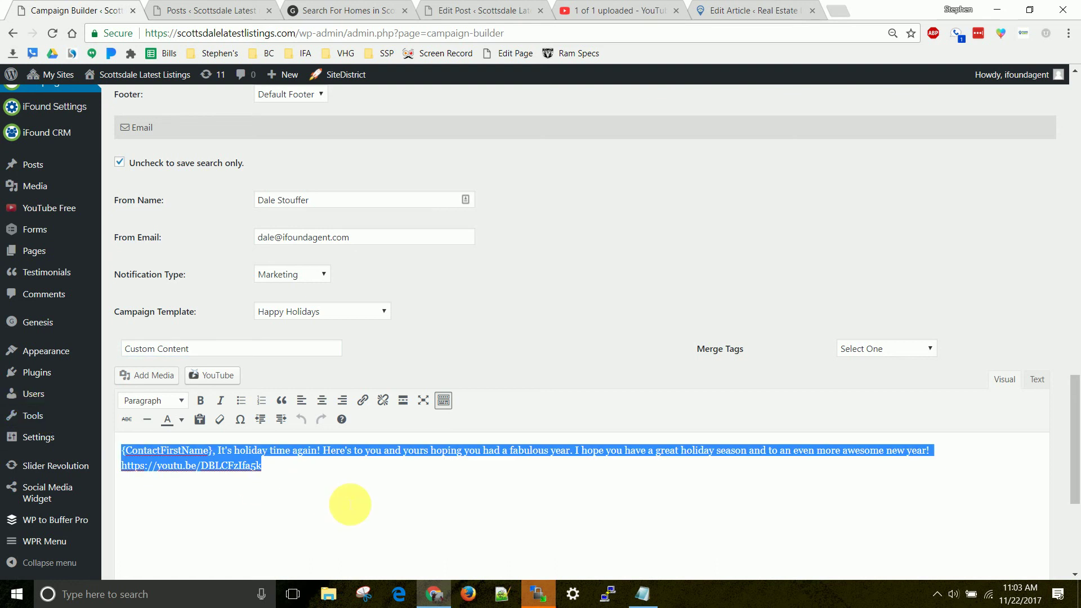
pyautogui.write('Hello this is a test')
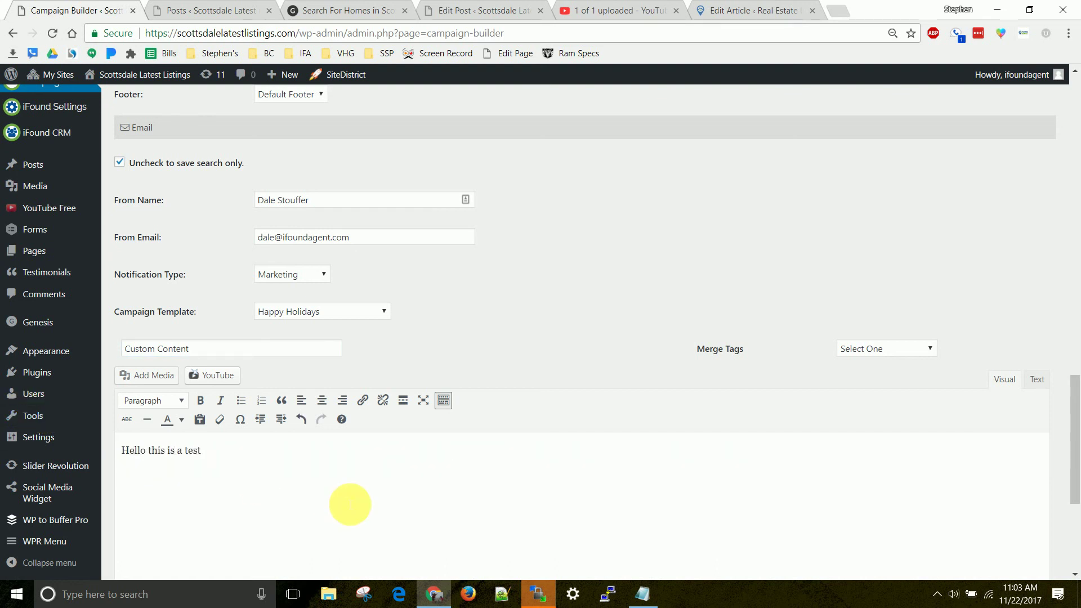
pyautogui.scroll(-4, 350, 505)
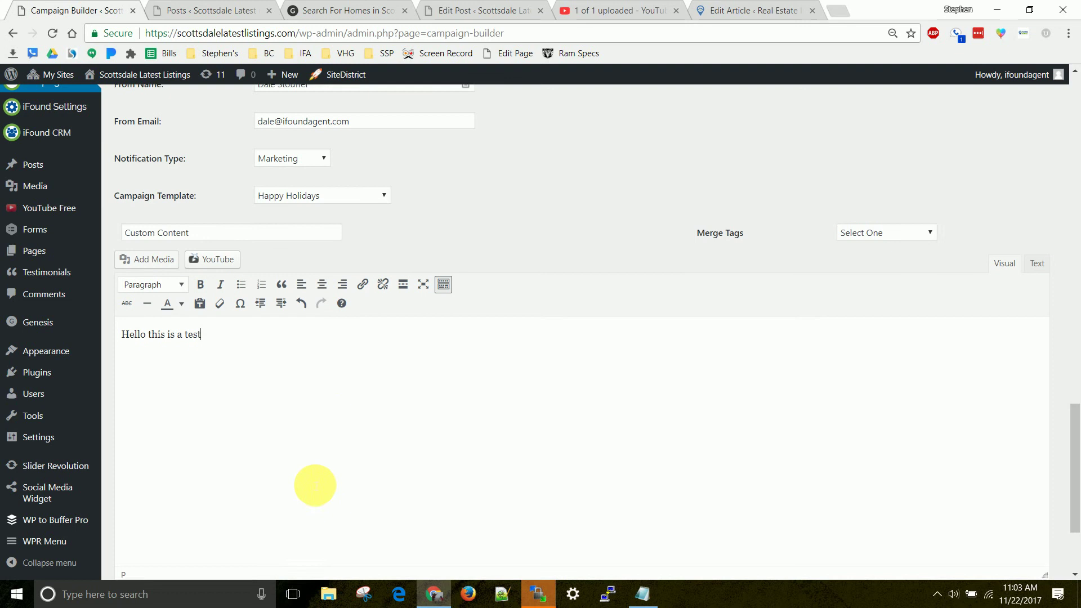
pyautogui.write('https://scottsdalelatestlistings.com/search-for-homes-in-scottsdale/')
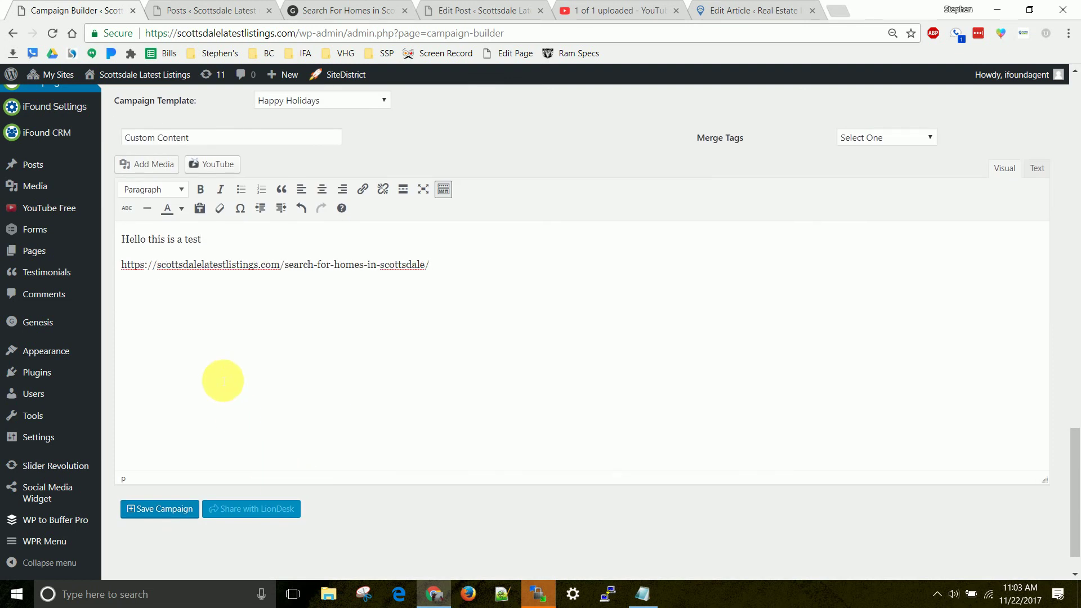
pyautogui.moveTo(459, 265); pyautogui.dragTo(111, 264)
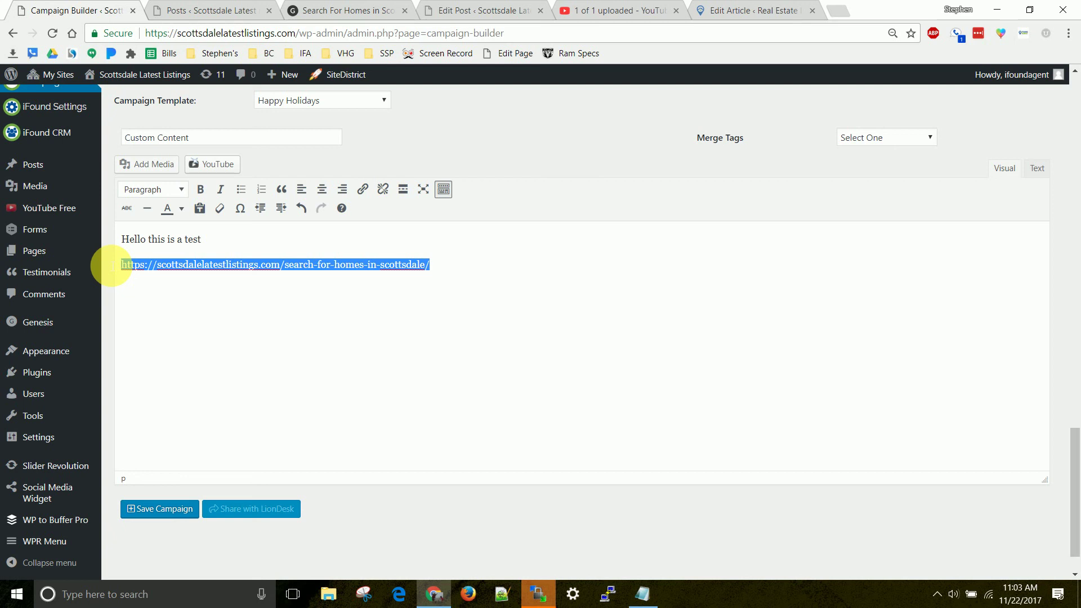
pyautogui.click(363, 190)
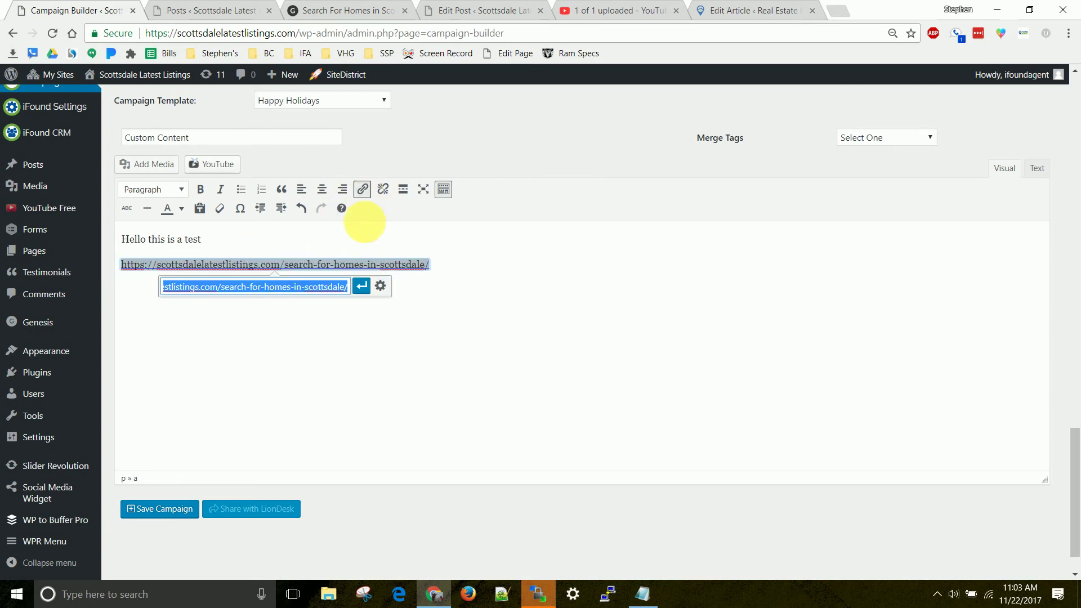
pyautogui.click(362, 289)
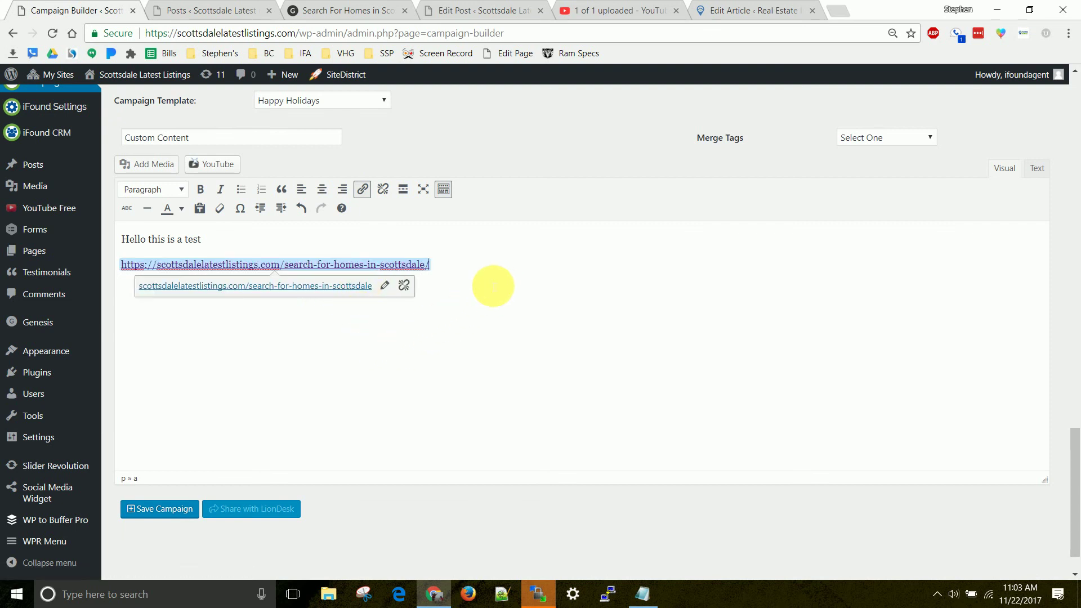
pyautogui.click(447, 287)
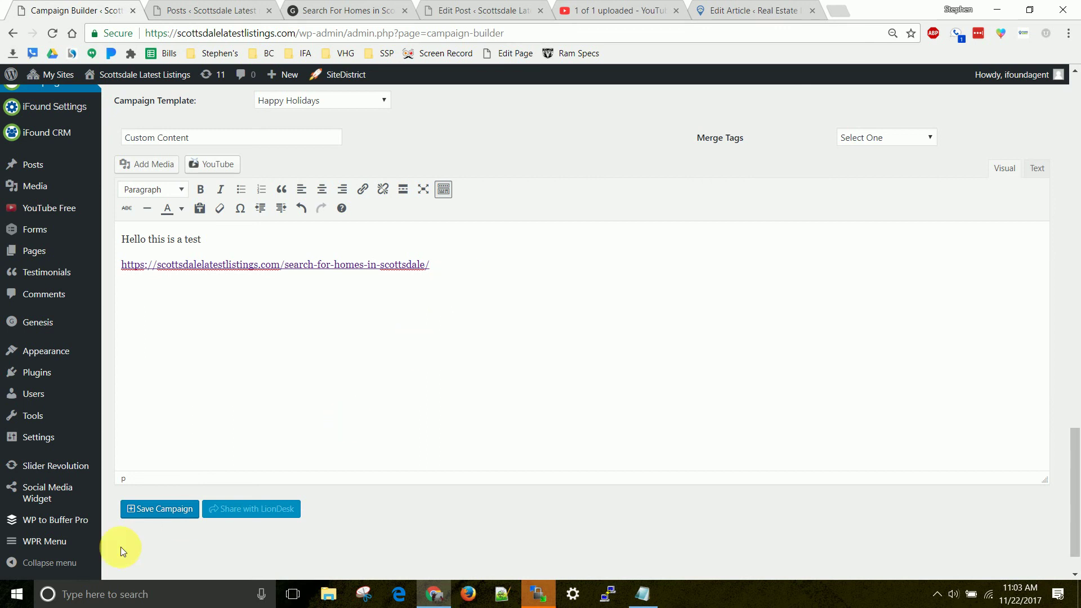
# - Save the campaign and look back over its contact, map and search criteria sections
pyautogui.click(156, 515)
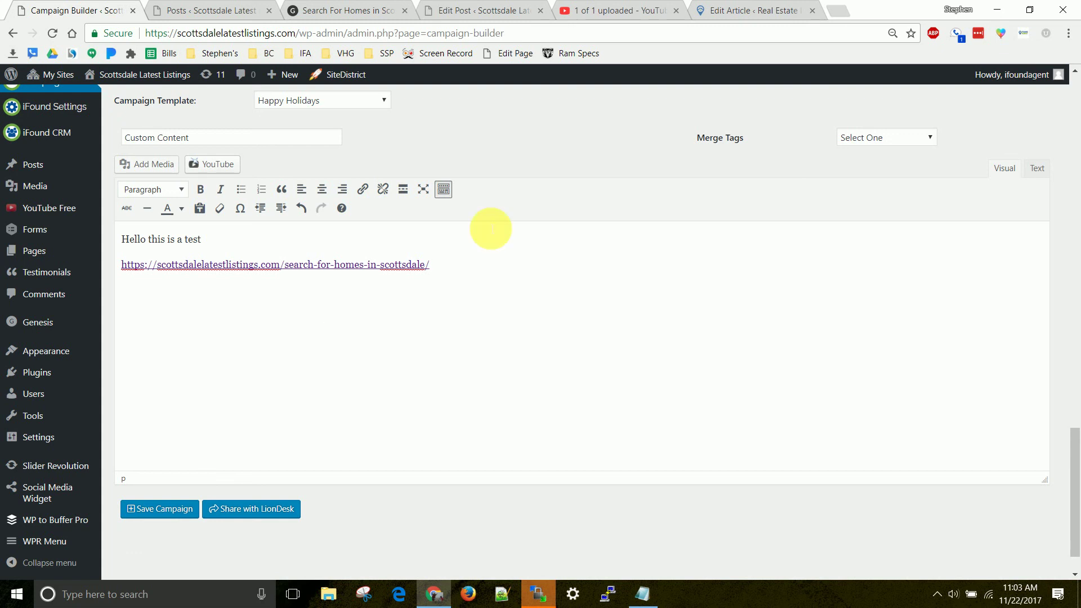
pyautogui.scroll(20, 535, 172)
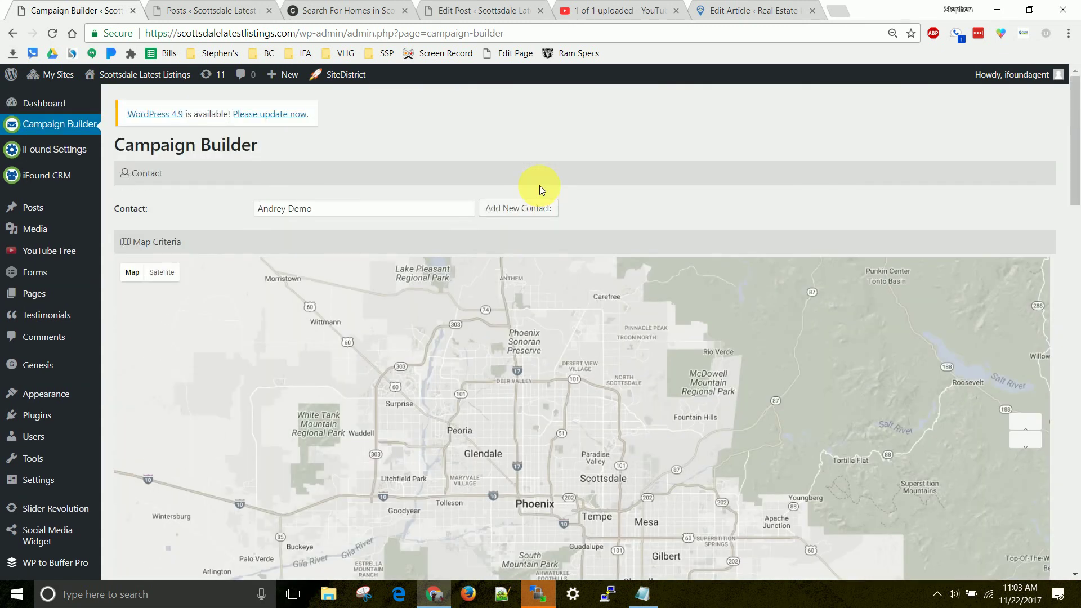
pyautogui.scroll(-8, 540, 185)
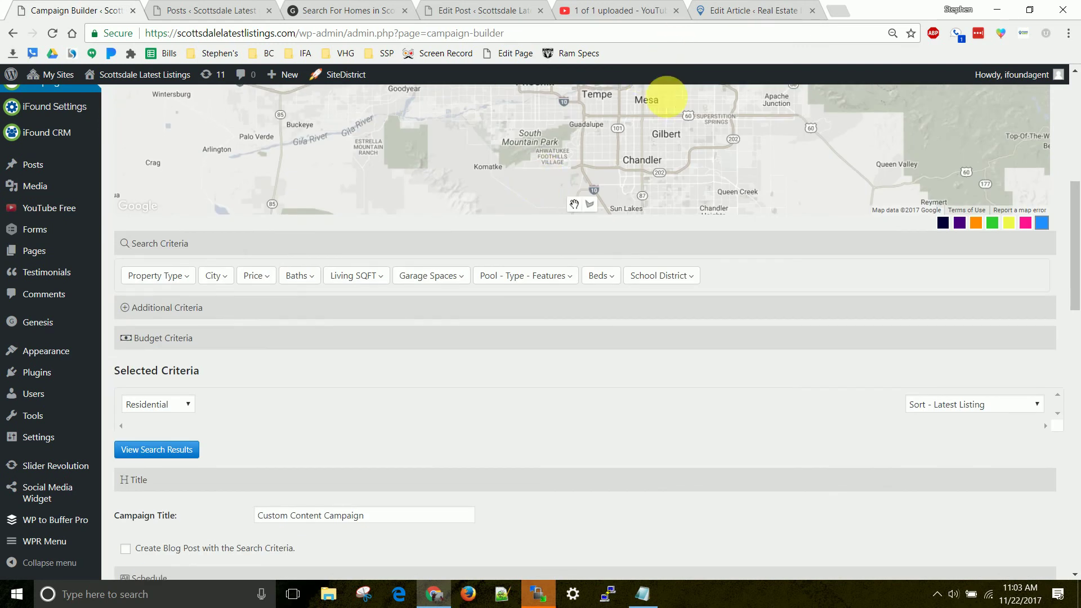